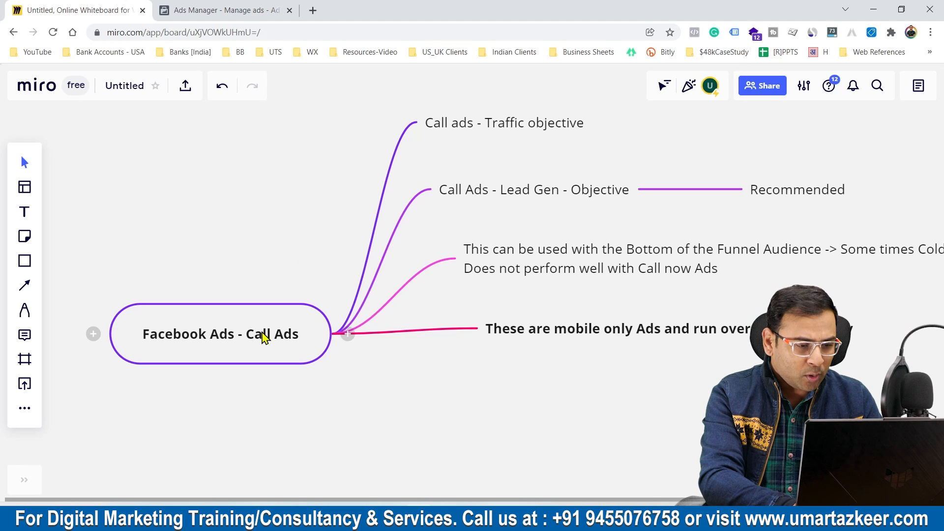
# Shift the Facebook Ads - Call Ads mind map leftward on the canvas and reposition its Traffic and Lead Gen objective branches
pyautogui.moveTo(261, 334); pyautogui.dragTo(220, 333)
pyautogui.moveTo(411, 116); pyautogui.dragTo(440, 121)
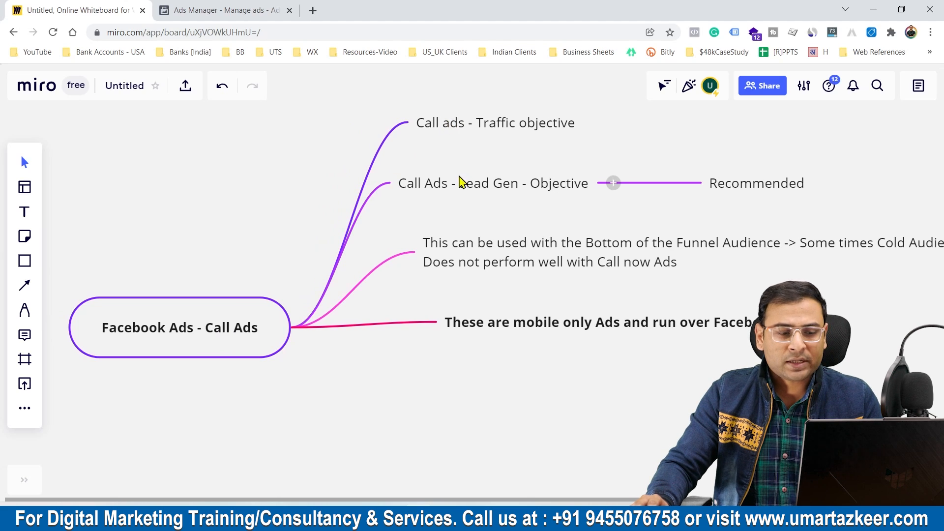
pyautogui.moveTo(460, 182); pyautogui.dragTo(491, 184)
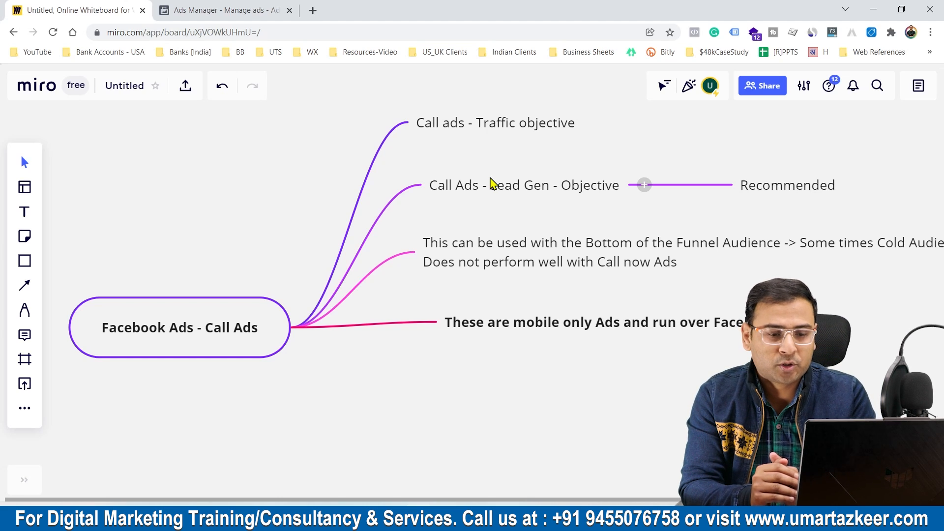
pyautogui.moveTo(208, 344); pyautogui.dragTo(161, 340)
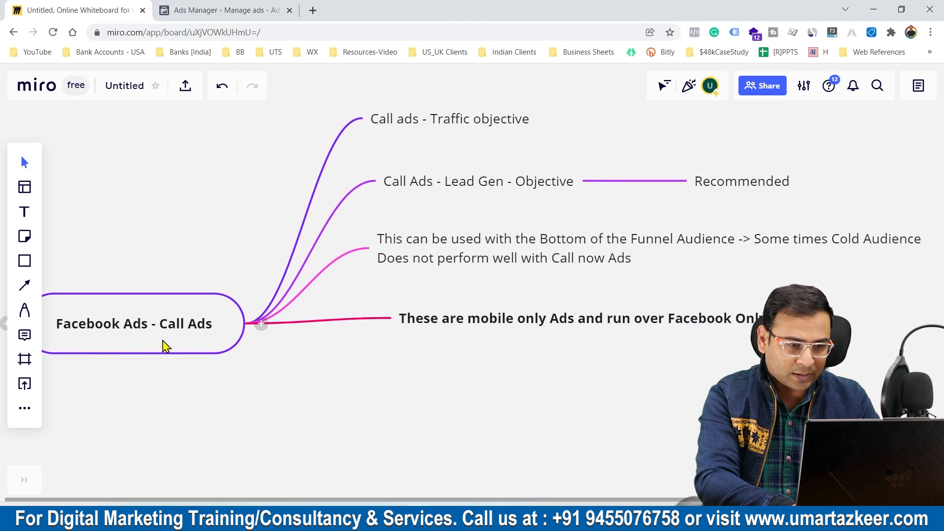
# Spread the branches apart by lowering the mobile-only note, the Bottom of the Funnel note and the Lead Gen objective node
pyautogui.moveTo(464, 246); pyautogui.dragTo(465, 258)
pyautogui.moveTo(462, 323); pyautogui.dragTo(451, 421)
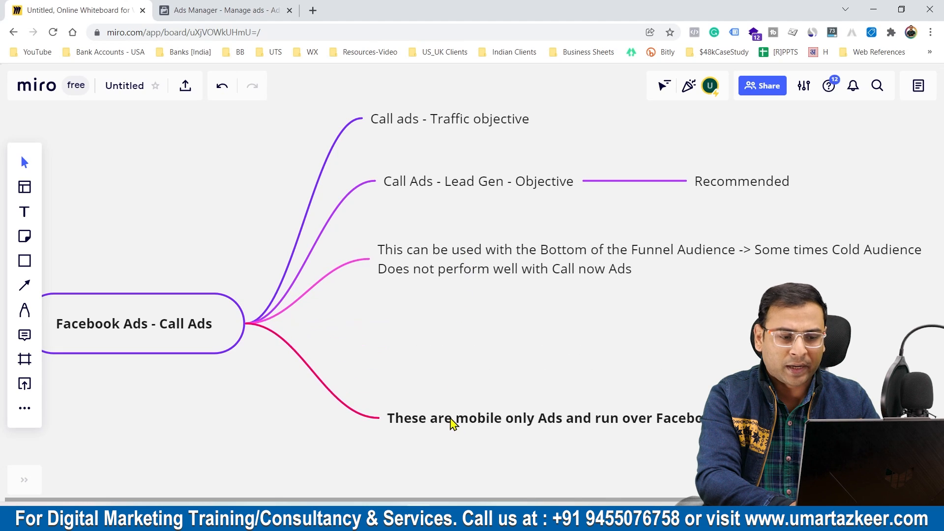
pyautogui.moveTo(479, 250); pyautogui.dragTo(473, 297)
pyautogui.moveTo(468, 190); pyautogui.dragTo(483, 205)
pyautogui.hscroll(5, 189, 317)
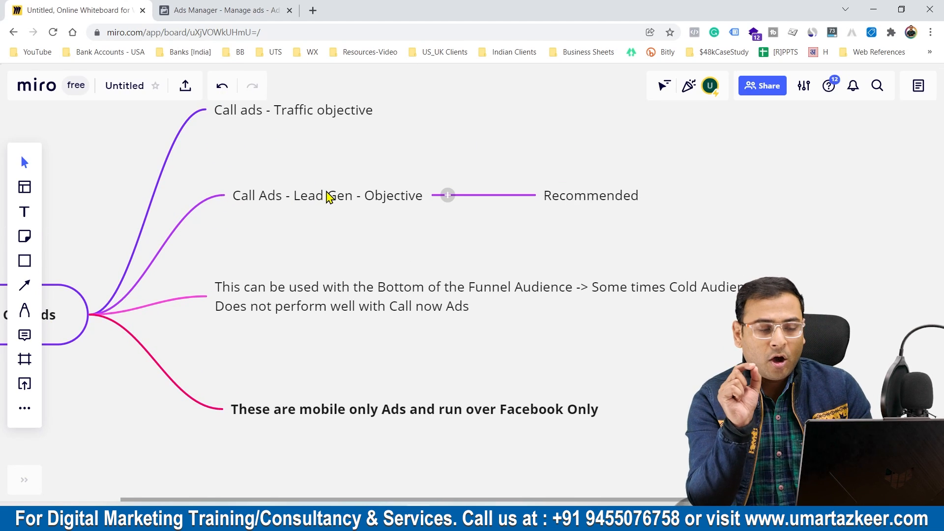
# Raise the Recommended node and add a second child node reading "Calls" to the Lead Gen objective
pyautogui.moveTo(577, 198); pyautogui.dragTo(576, 164)
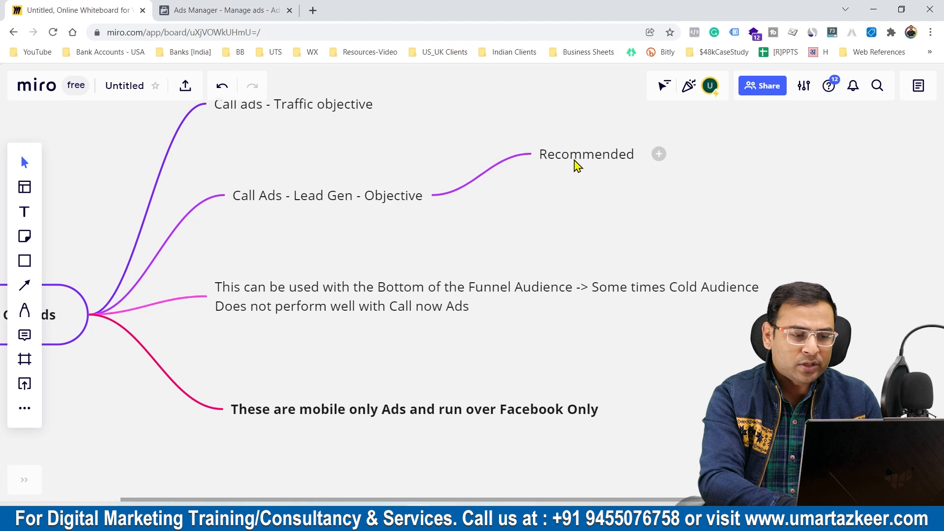
pyautogui.click(403, 202)
pyautogui.click(448, 195)
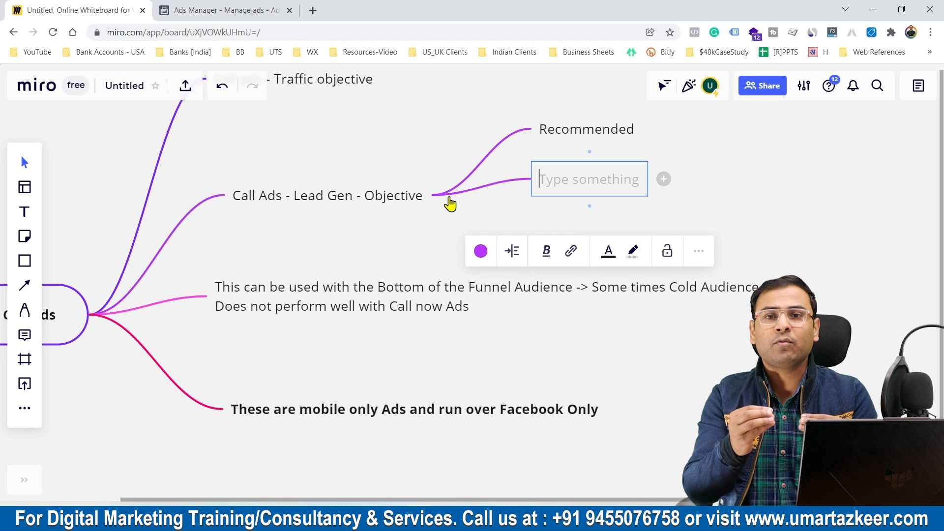
pyautogui.write('Calls')
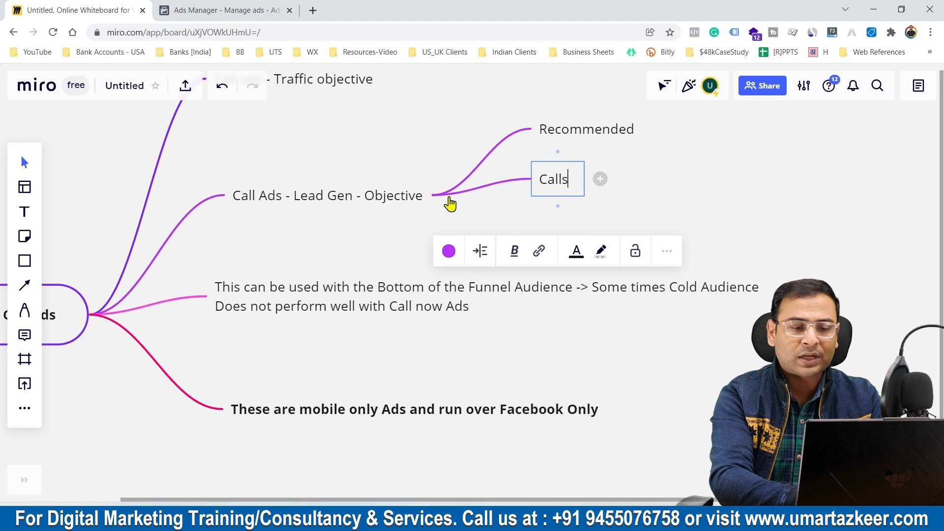
# Add a child node reading "Link Clicks" to the Traffic objective node, placed slightly above its parent
pyautogui.scroll(2, 381, 161)
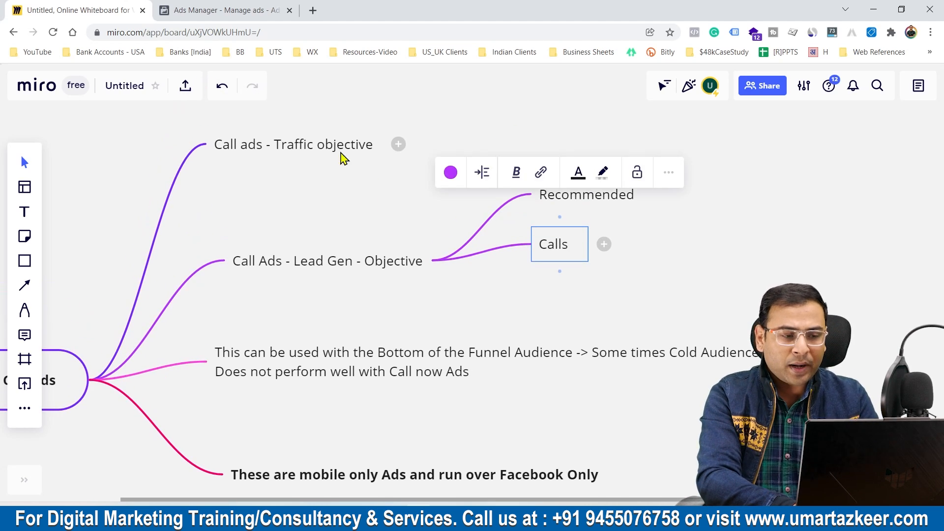
pyautogui.click(326, 155)
pyautogui.click(399, 145)
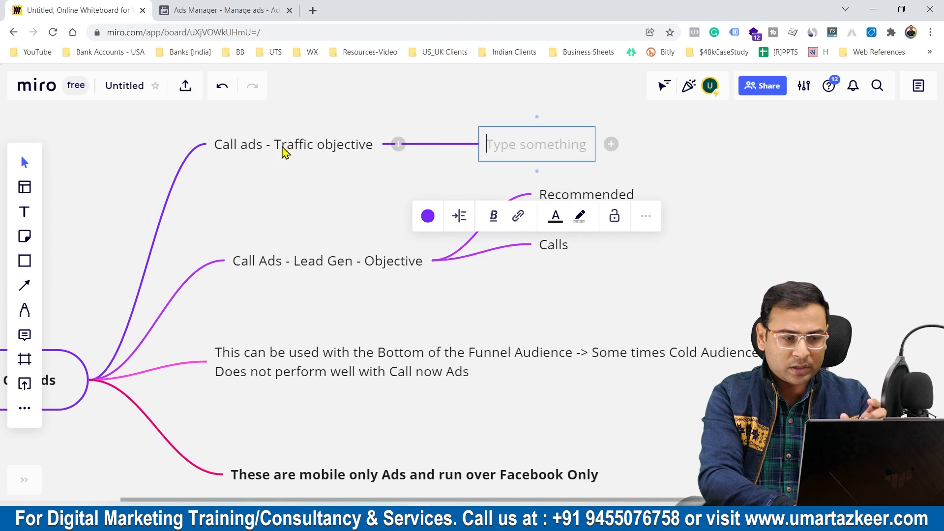
pyautogui.click(397, 171)
pyautogui.moveTo(491, 148); pyautogui.dragTo(469, 125)
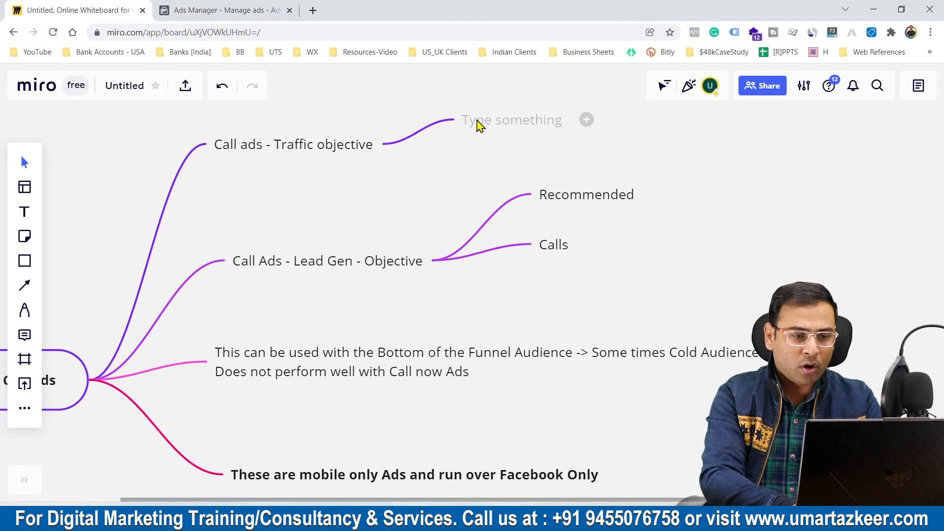
pyautogui.doubleClick(476, 122)
pyautogui.write('Link Clicks')
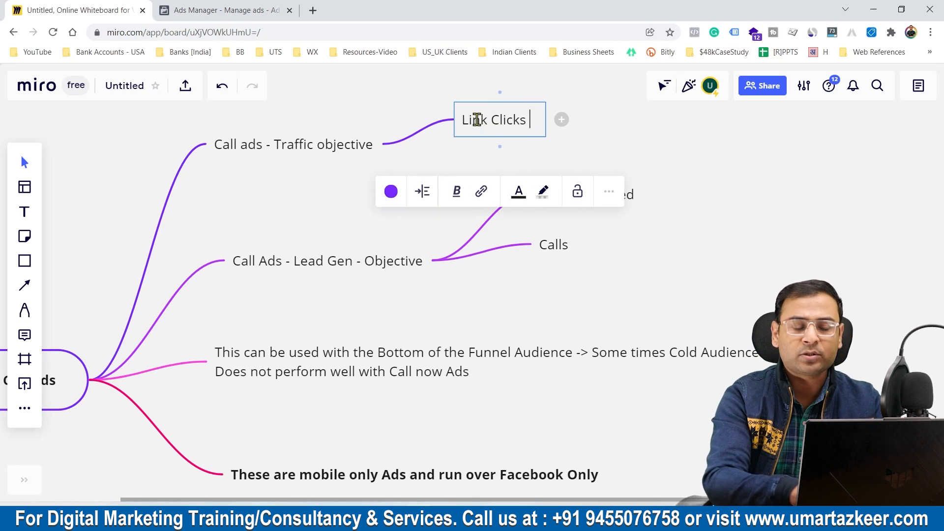
# Make the text of the Link Clicks and Calls nodes bold
pyautogui.hotkey('ctrl', 'a')
pyautogui.hotkey('ctrl', 'b')
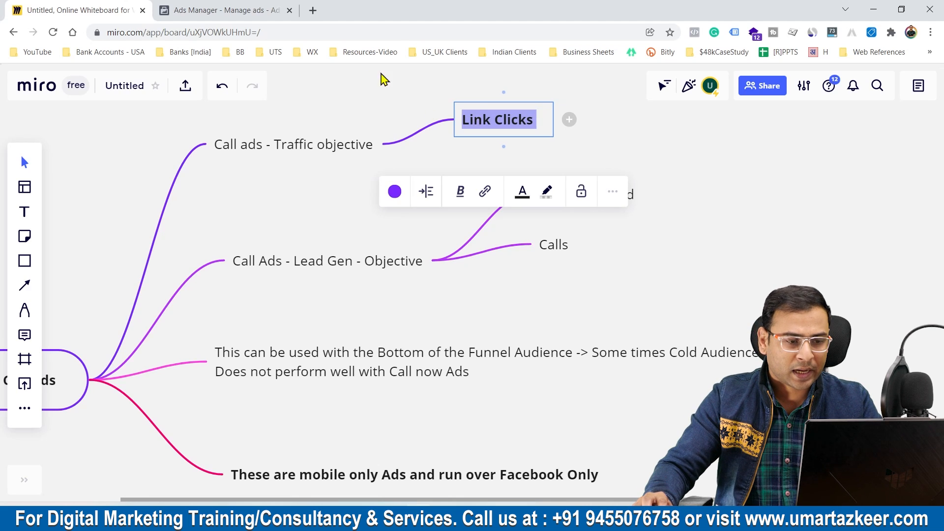
pyautogui.click(540, 243)
pyautogui.click(549, 246)
pyautogui.hotkey('ctrl', 'a')
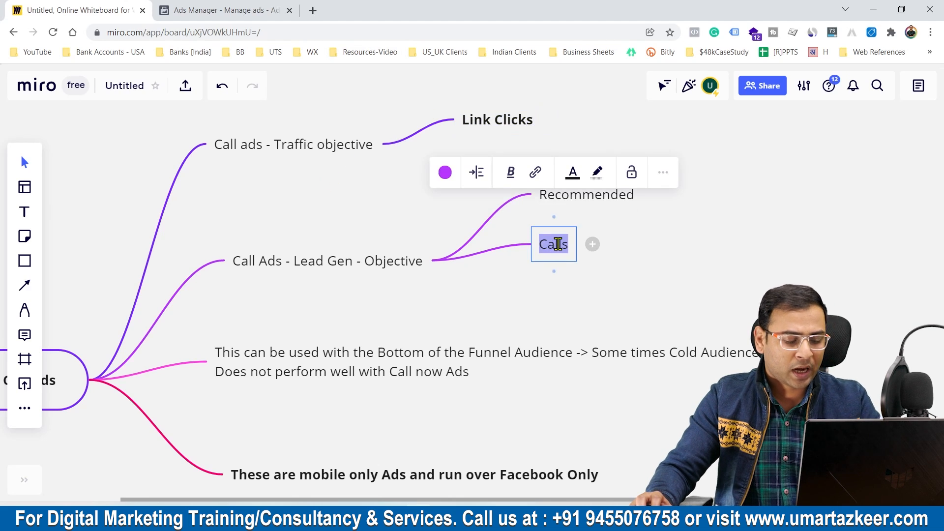
pyautogui.hotkey('ctrl', 'b')
pyautogui.click(677, 285)
# Move the Calls node outward and Recommended closer to its parent, and shift the map and both objective branches to the right
pyautogui.moveTo(565, 251); pyautogui.dragTo(623, 247)
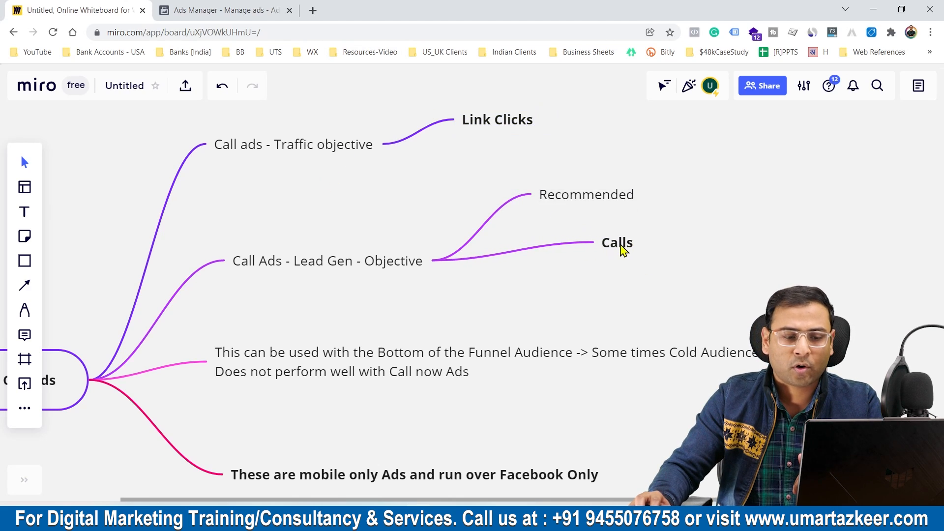
pyautogui.moveTo(590, 200); pyautogui.dragTo(567, 212)
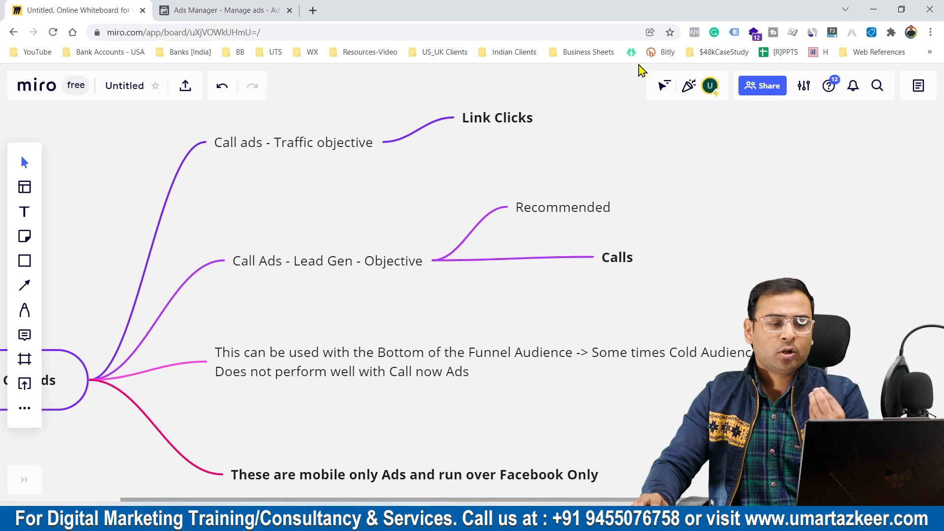
pyautogui.moveTo(357, 268); pyautogui.dragTo(385, 256)
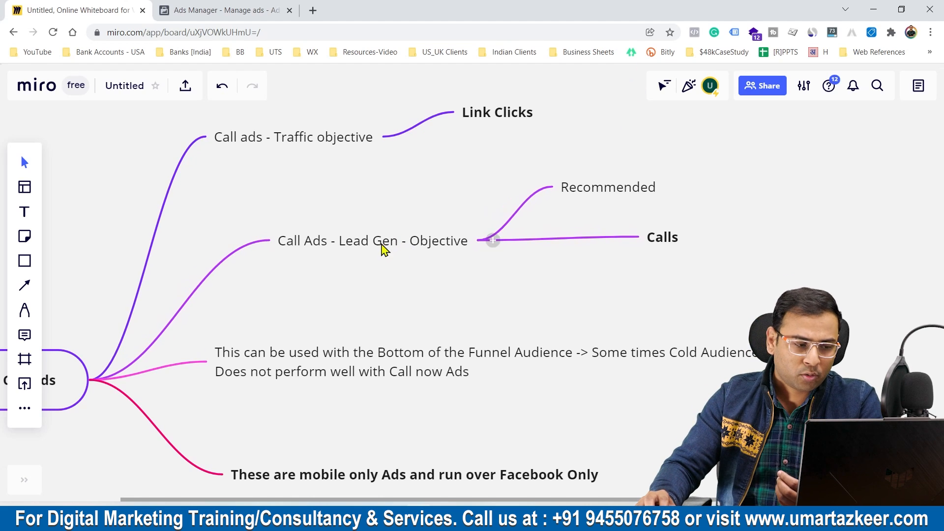
pyautogui.moveTo(70, 394); pyautogui.dragTo(107, 387)
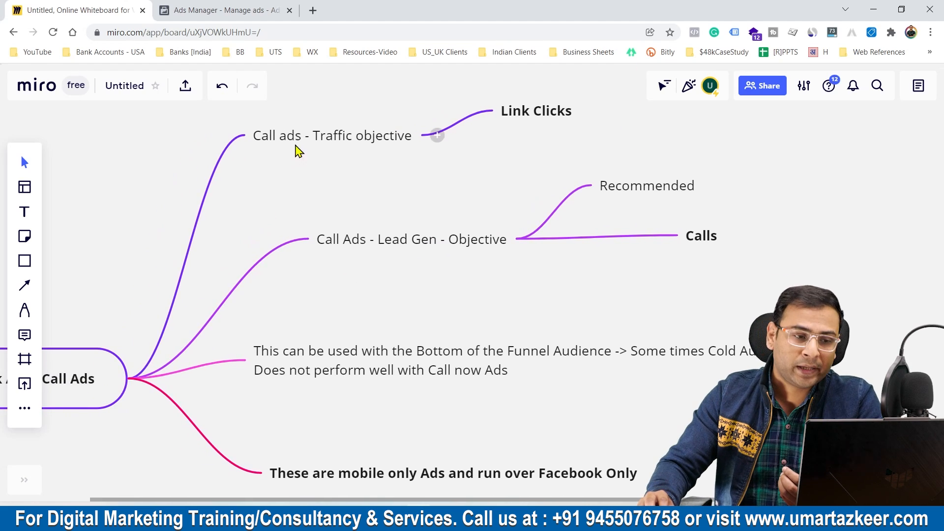
pyautogui.moveTo(308, 139); pyautogui.dragTo(322, 162)
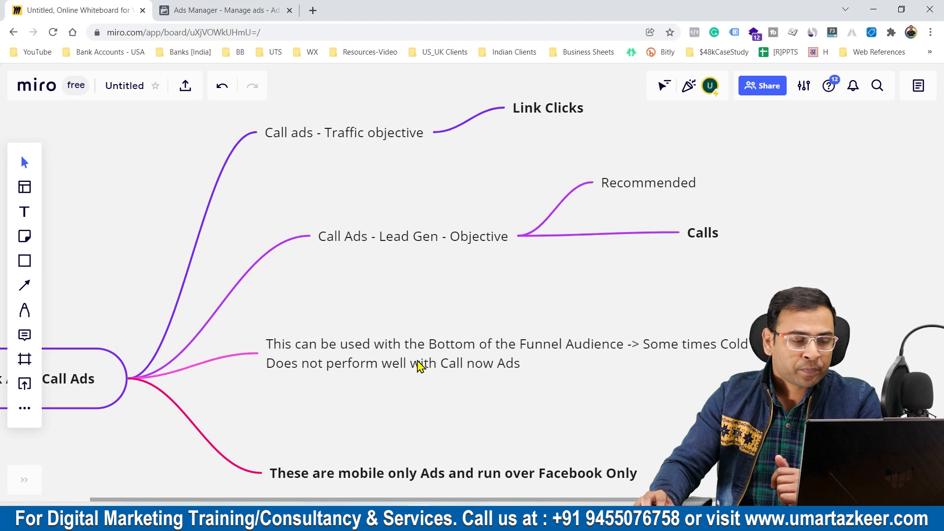
# Nudge the central topic up and left, and move the Traffic, Lead Gen and Bottom of the Funnel branches further right
pyautogui.moveTo(88, 392)
pyautogui.mouseDown()
pyautogui.moveTo(130, 390)
pyautogui.moveTo(86, 388)
pyautogui.mouseUp()
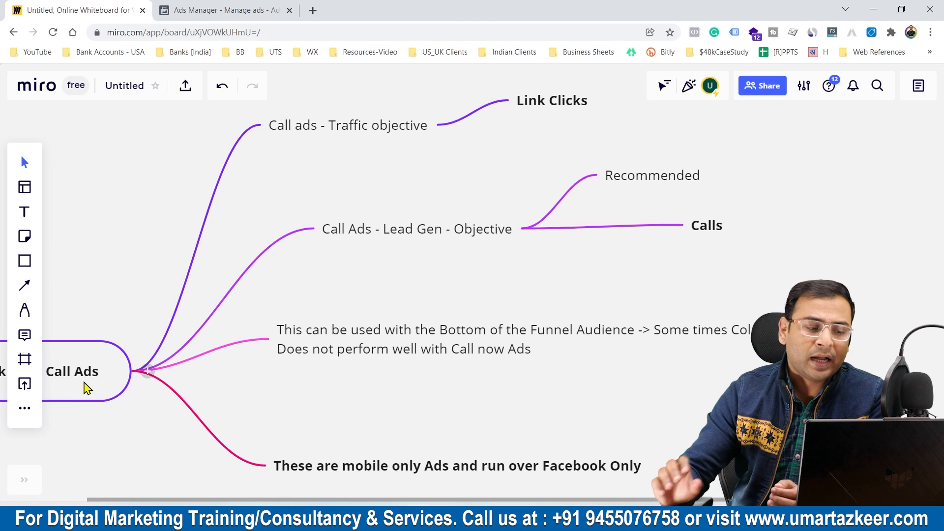
pyautogui.moveTo(97, 371); pyautogui.dragTo(76, 354)
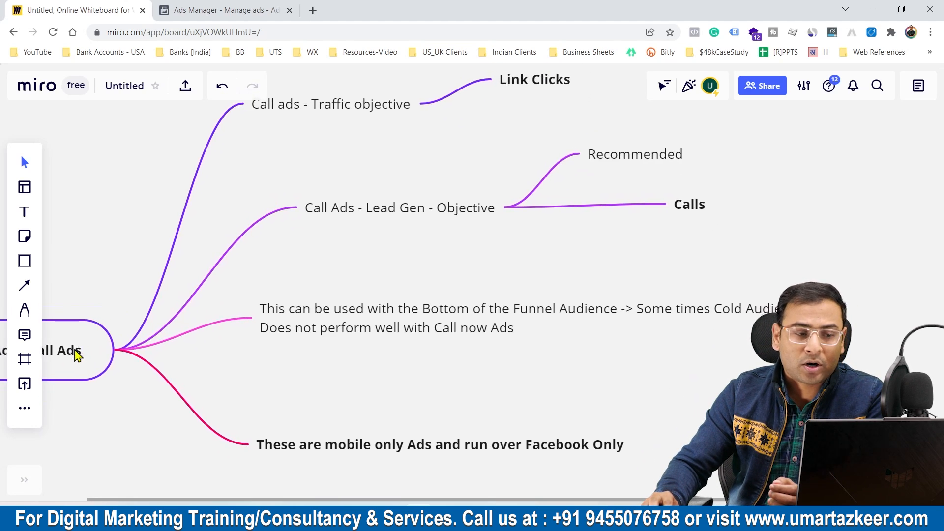
pyautogui.moveTo(300, 118); pyautogui.dragTo(403, 156)
pyautogui.moveTo(408, 214); pyautogui.dragTo(432, 230)
pyautogui.moveTo(363, 334); pyautogui.dragTo(420, 314)
pyautogui.moveTo(90, 356); pyautogui.dragTo(76, 346)
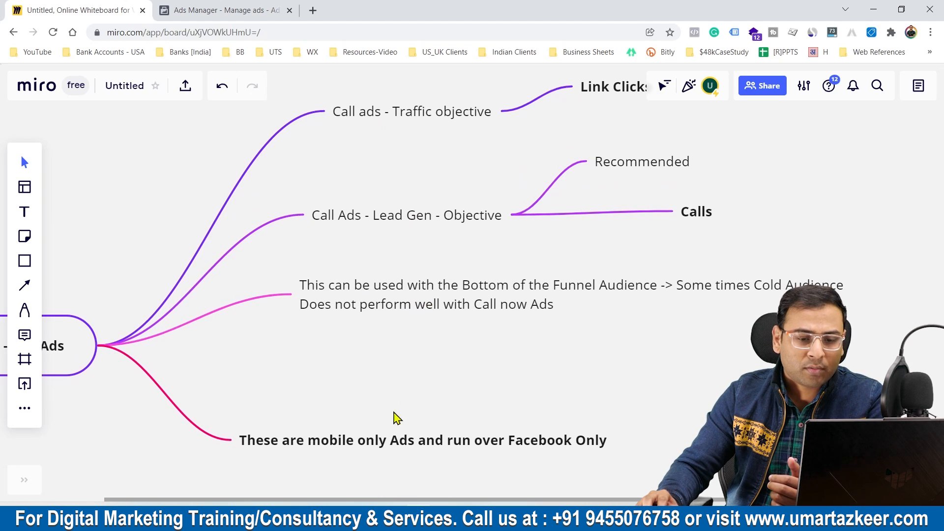
# Move the mobile-only, Lead Gen and Bottom of the Funnel nodes up and rightward, and the Traffic objective node slightly down
pyautogui.moveTo(406, 448); pyautogui.dragTo(474, 403)
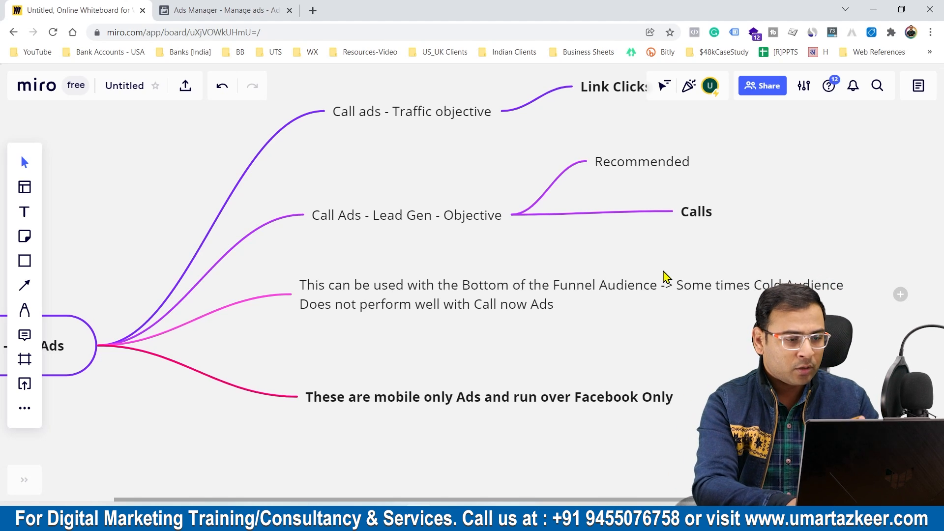
pyautogui.moveTo(470, 120); pyautogui.dragTo(459, 150)
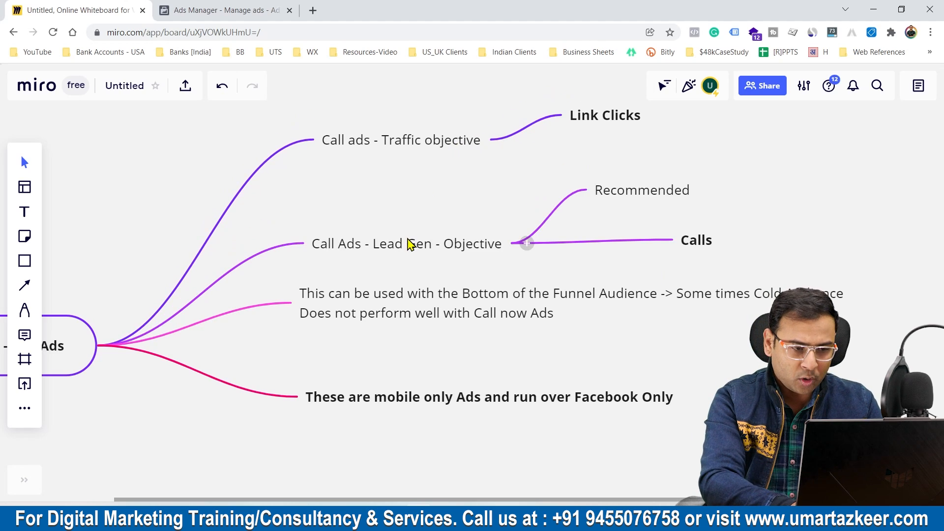
pyautogui.moveTo(413, 244); pyautogui.dragTo(455, 205)
pyautogui.scroll(-3, 83, 343)
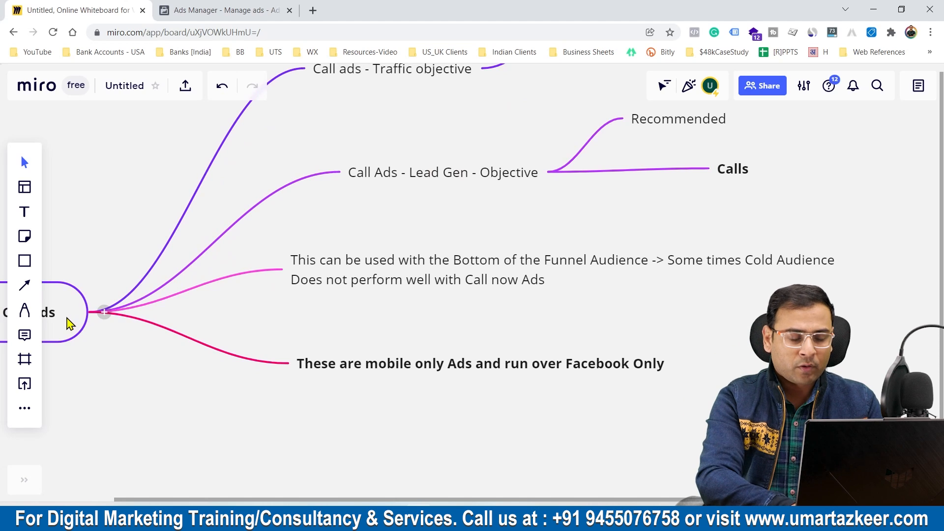
pyautogui.moveTo(347, 276); pyautogui.dragTo(381, 261)
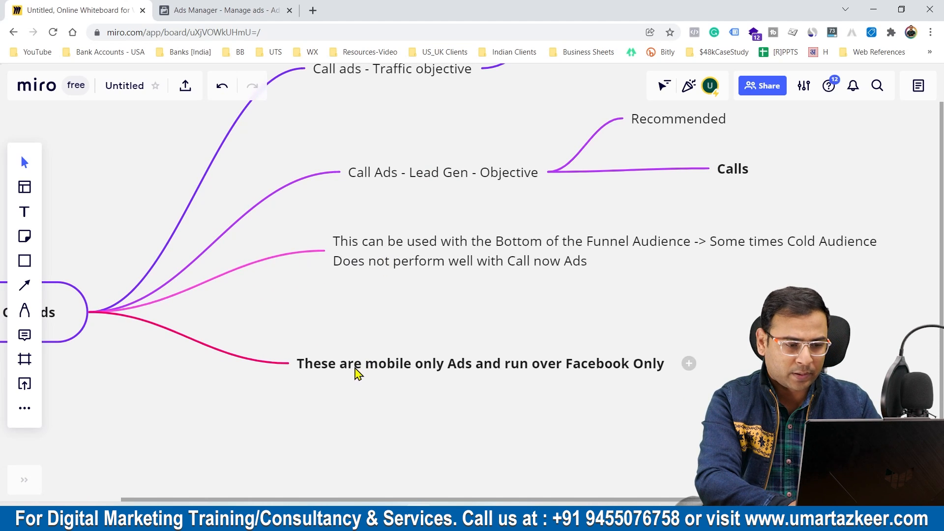
pyautogui.moveTo(356, 373); pyautogui.dragTo(414, 338)
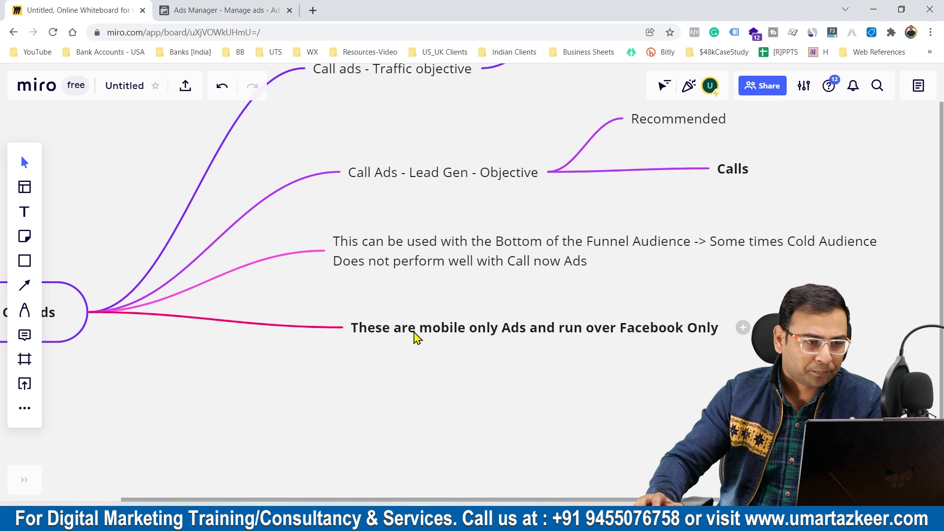
# Switch to Facebook Ads Manager and create a new campaign with the Lead Generation objective
pyautogui.click(222, 9)
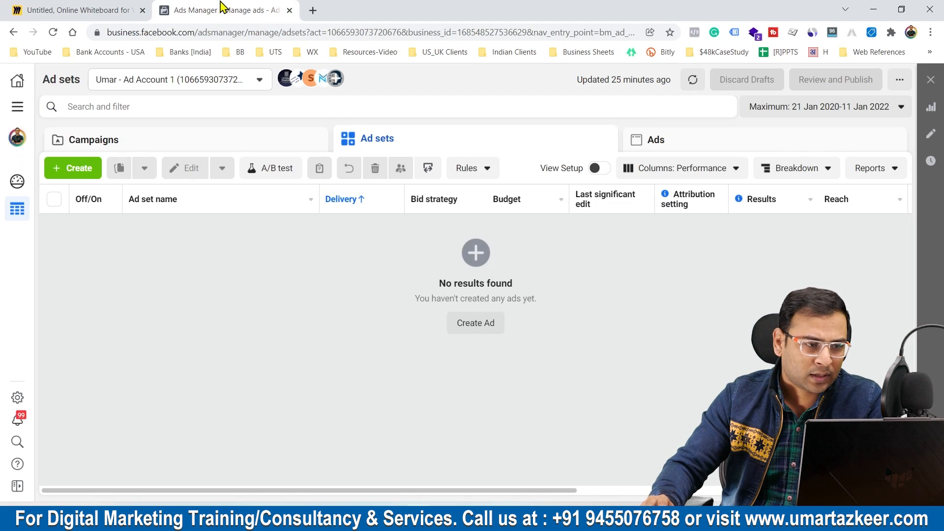
pyautogui.click(66, 176)
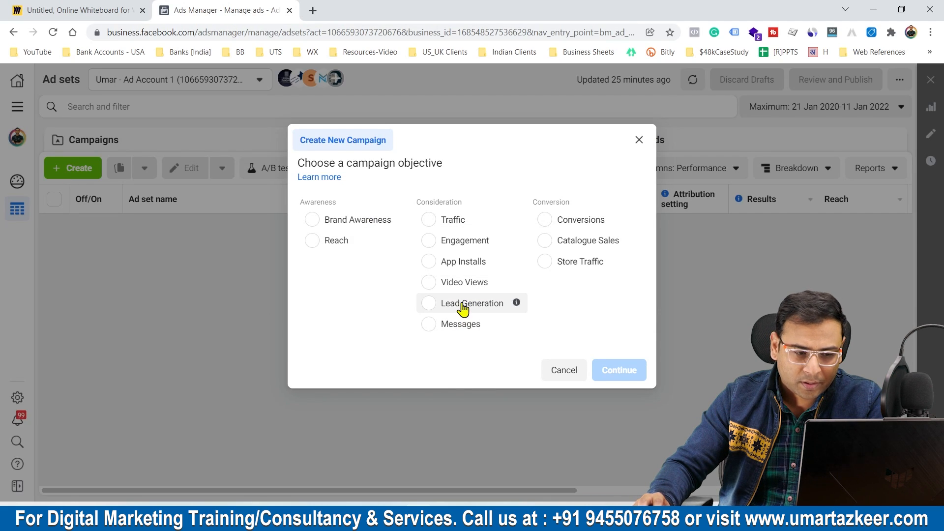
pyautogui.click(462, 305)
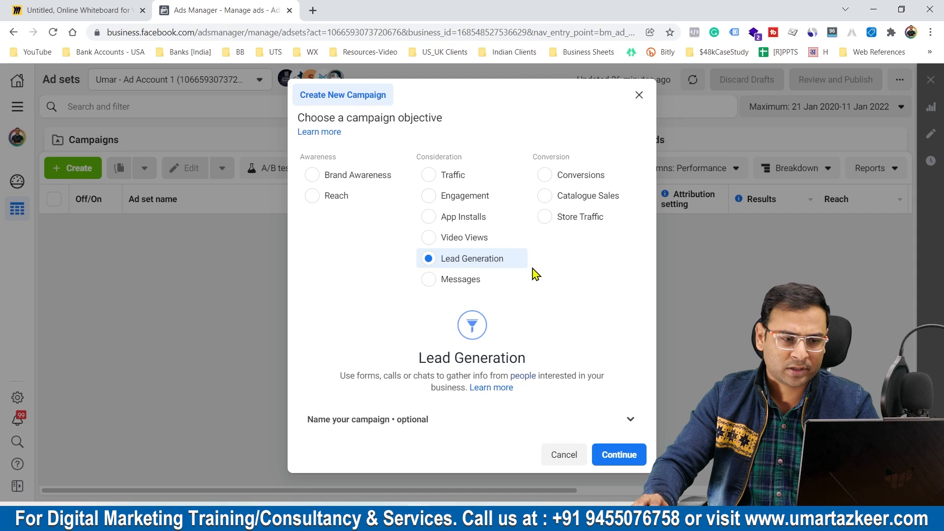
pyautogui.click(626, 452)
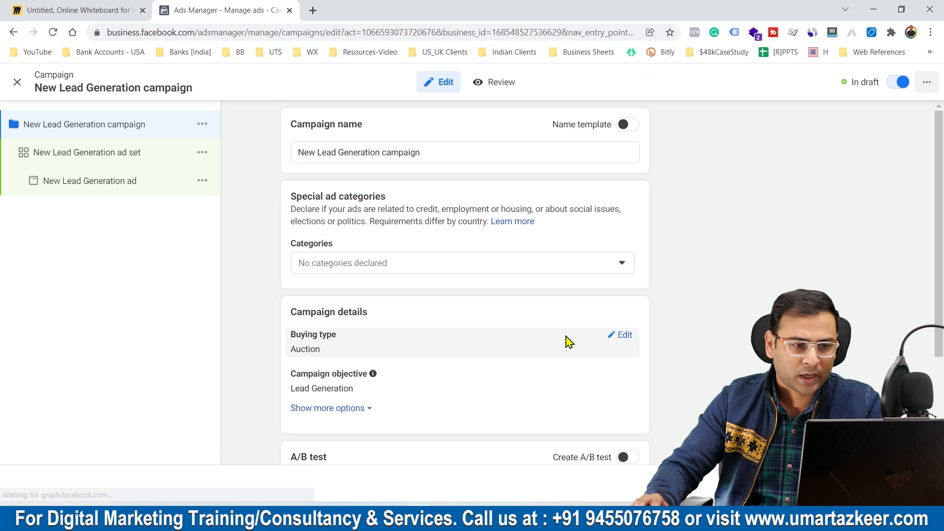
# Look over the campaign-level settings, and open the New Lead Generation ad set to examine its lead method options
pyautogui.tripleClick(344, 152)
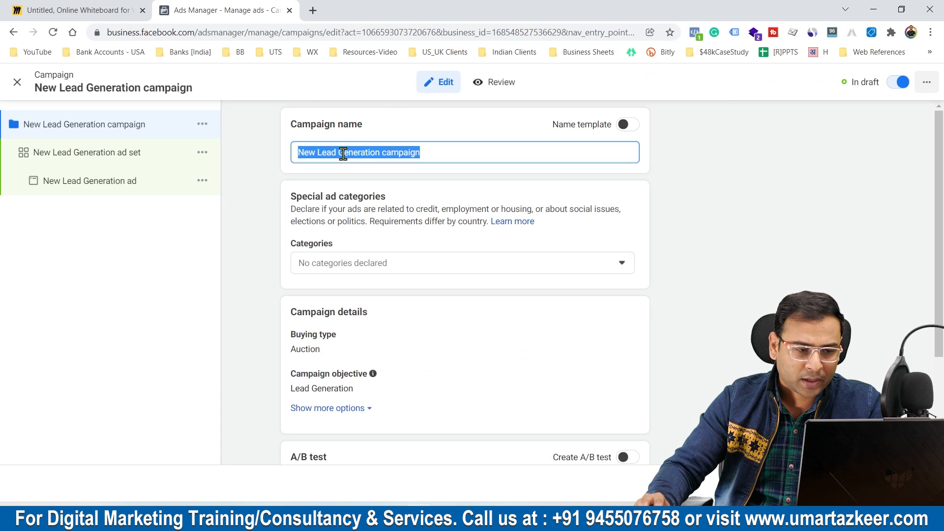
pyautogui.scroll(-3, 392, 257)
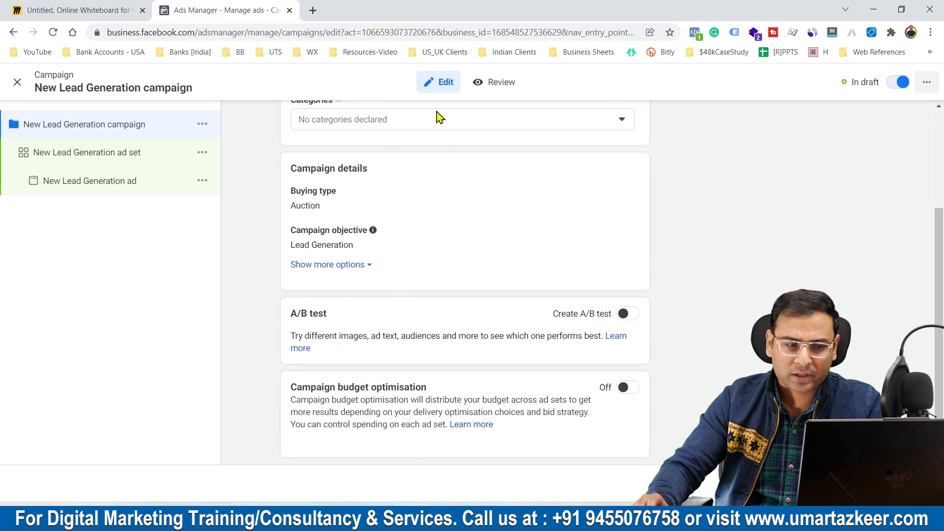
pyautogui.scroll(3, 406, 267)
pyautogui.click(87, 152)
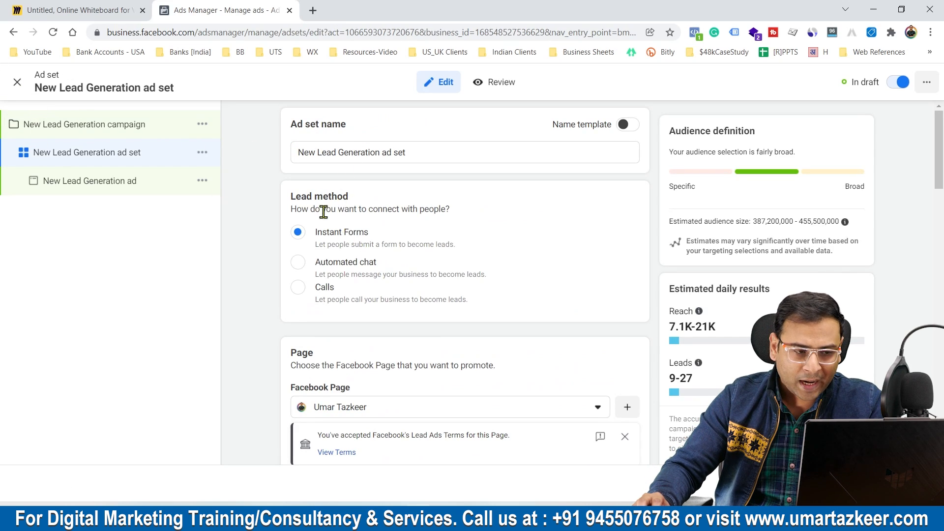
pyautogui.moveTo(290, 197); pyautogui.dragTo(388, 193)
pyautogui.click(385, 197)
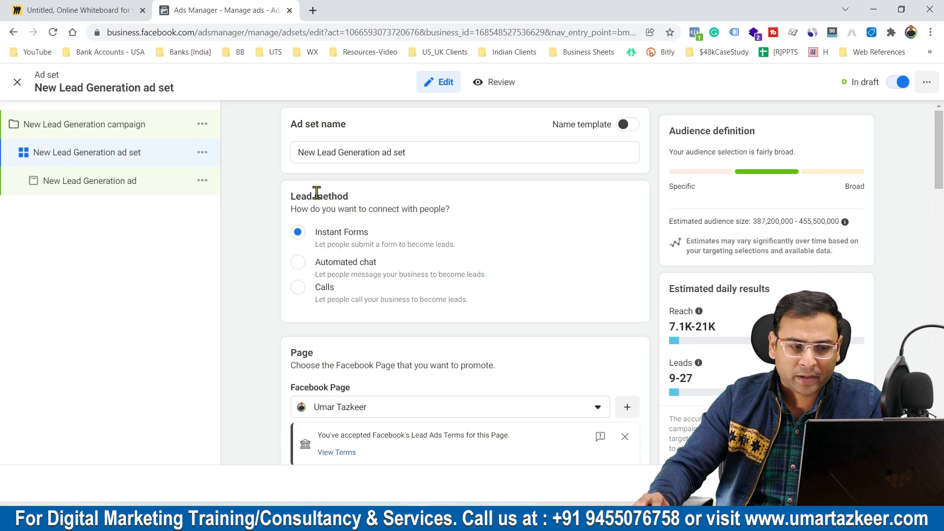
# Set the ad set's lead method to Calls
pyautogui.click(297, 290)
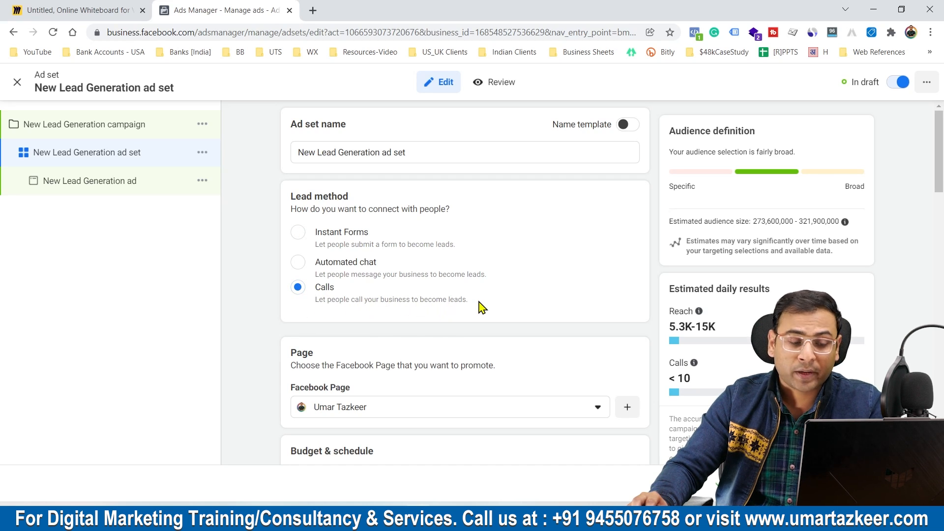
pyautogui.scroll(-2, 459, 276)
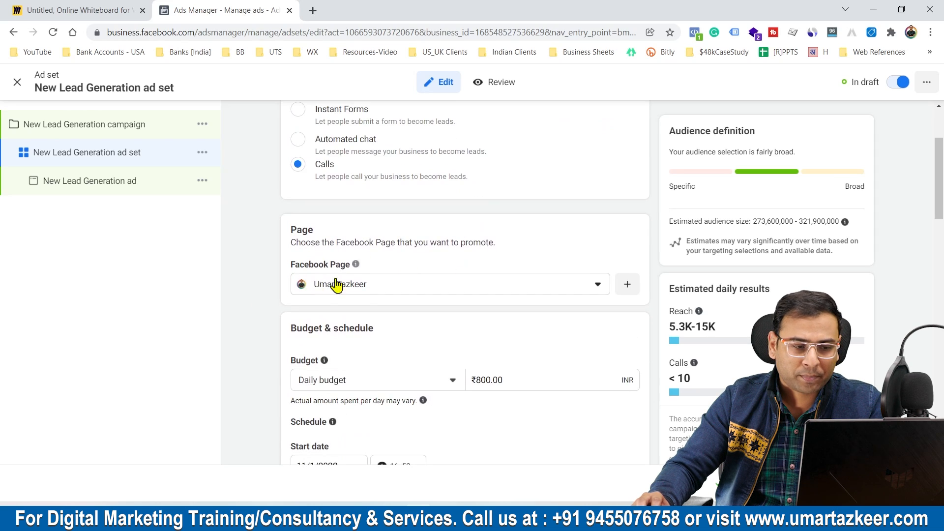
pyautogui.scroll(-4, 368, 266)
pyautogui.scroll(2, 345, 200)
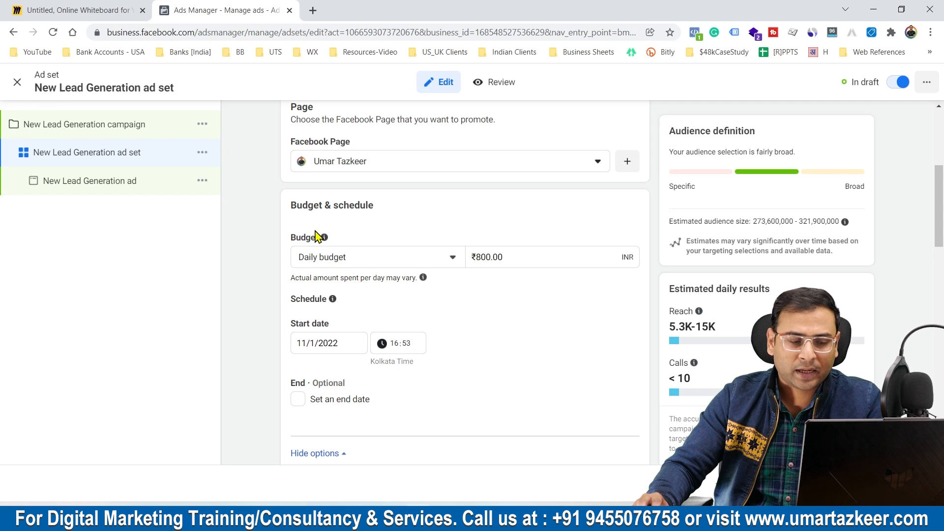
# Switch the ad set's budget type to Lifetime budget and set the amount to ₹15,000
pyautogui.click(525, 257)
pyautogui.hotkey('ctrl', 'a')
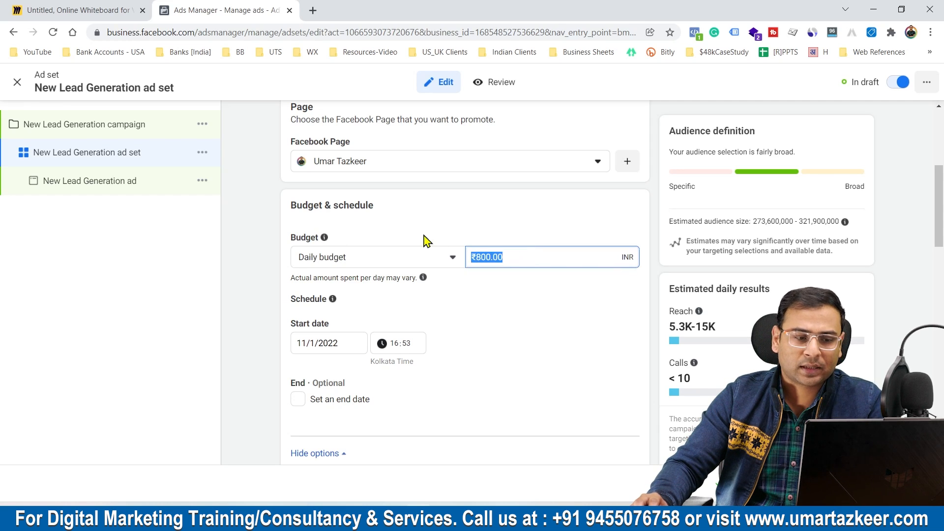
pyautogui.click(355, 257)
pyautogui.click(333, 304)
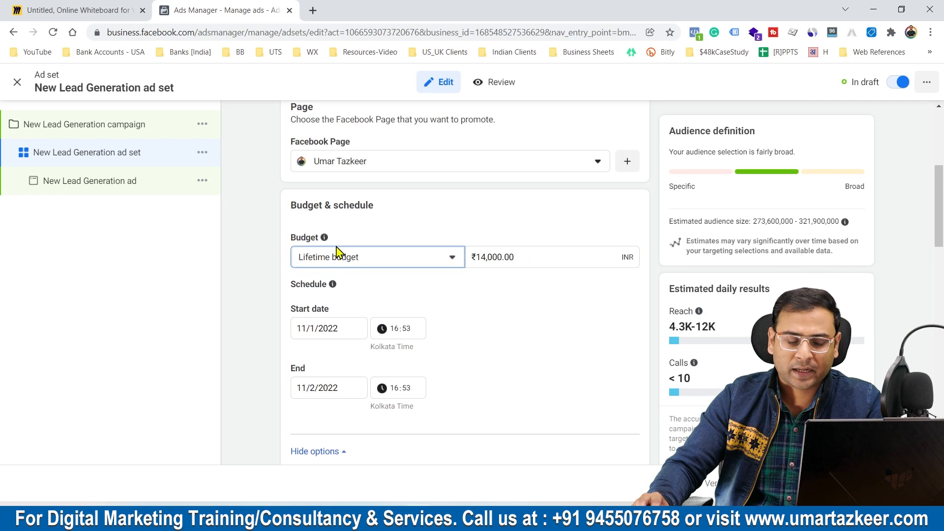
pyautogui.moveTo(525, 255); pyautogui.dragTo(455, 256)
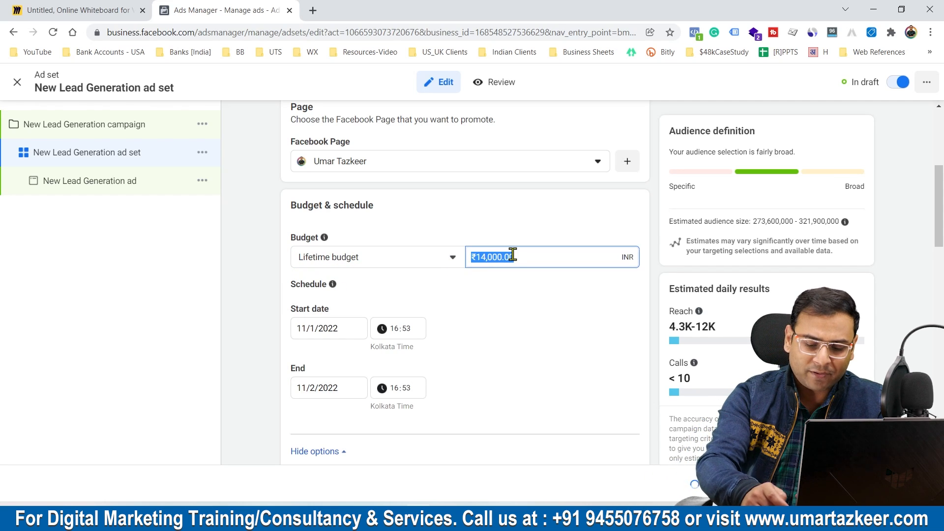
pyautogui.press('BackSpace')
pyautogui.write('15000')
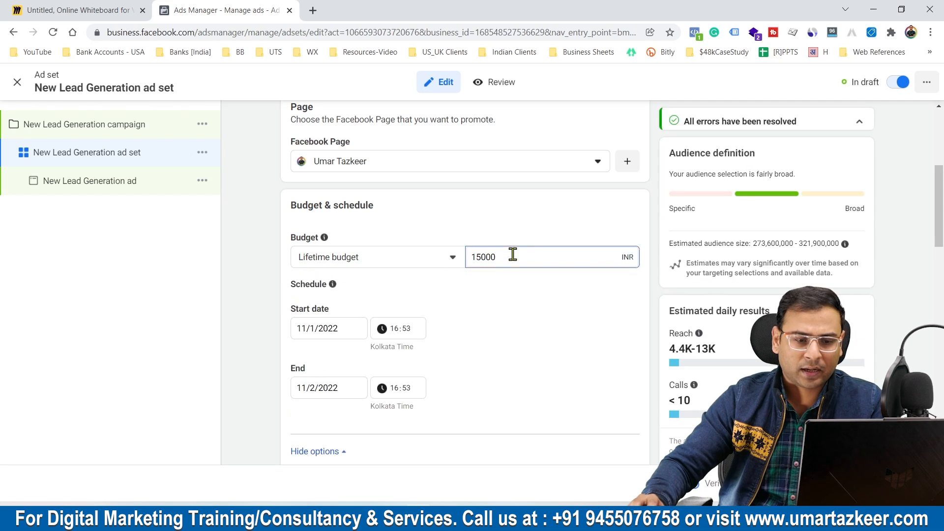
pyautogui.click(542, 210)
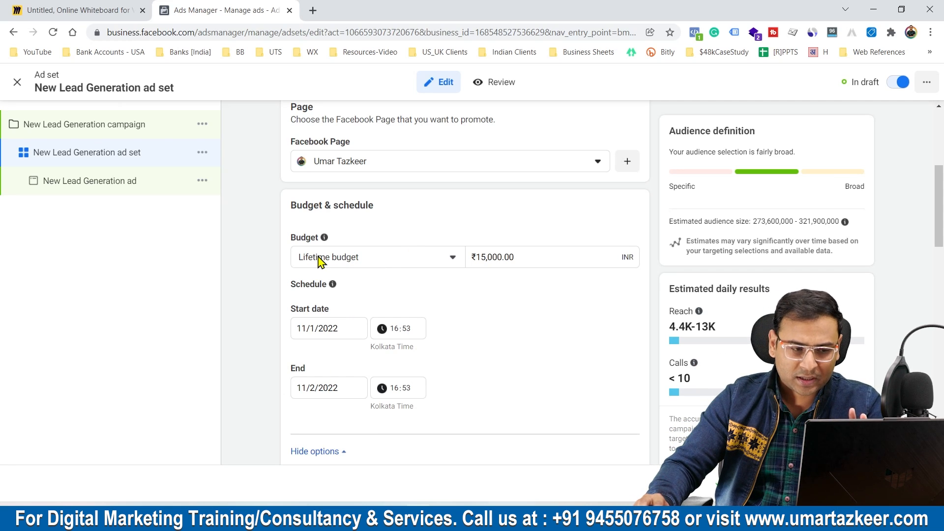
# Change the budget type back to Daily budget and check the schedule's end date options
pyautogui.click(391, 258)
pyautogui.click(343, 285)
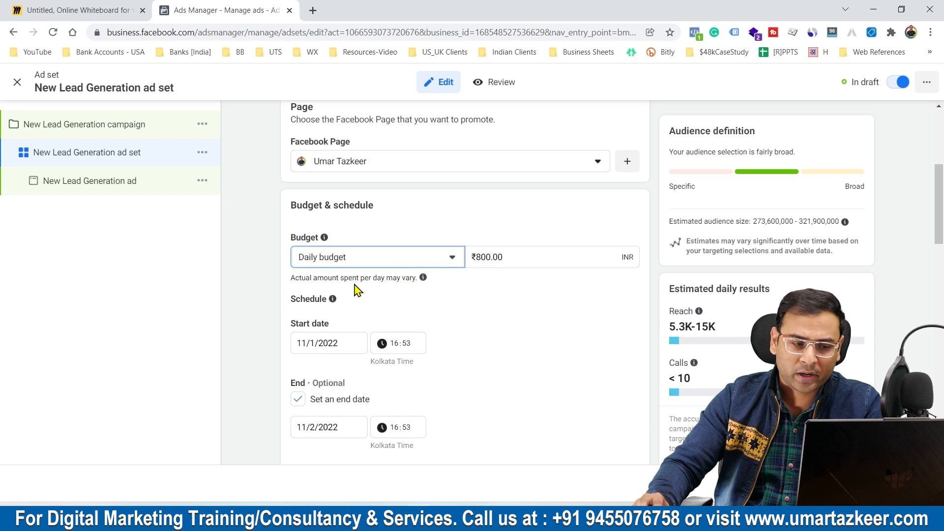
pyautogui.scroll(-1, 371, 281)
pyautogui.scroll(-2, 371, 280)
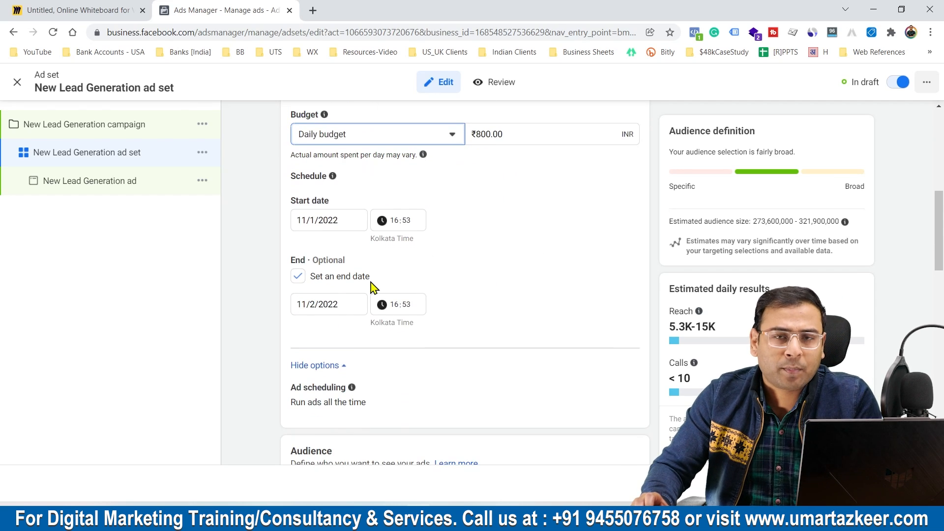
# Compare the two budget types by selecting Lifetime budget and returning to Daily budget
pyautogui.click(373, 137)
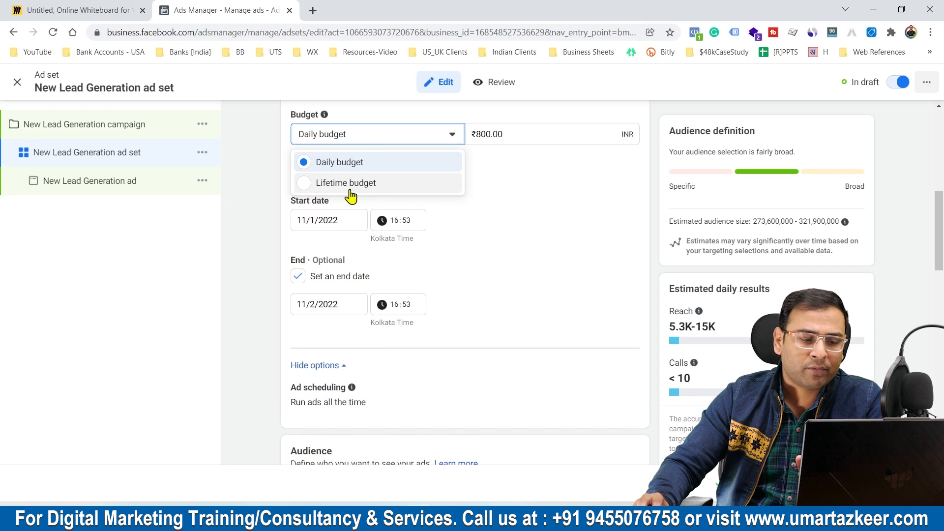
pyautogui.click(376, 185)
pyautogui.click(341, 136)
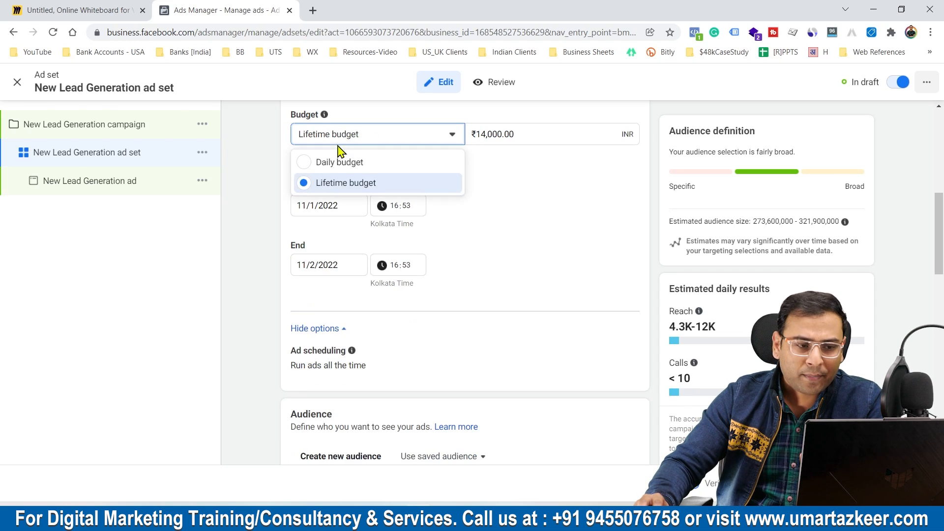
pyautogui.click(320, 160)
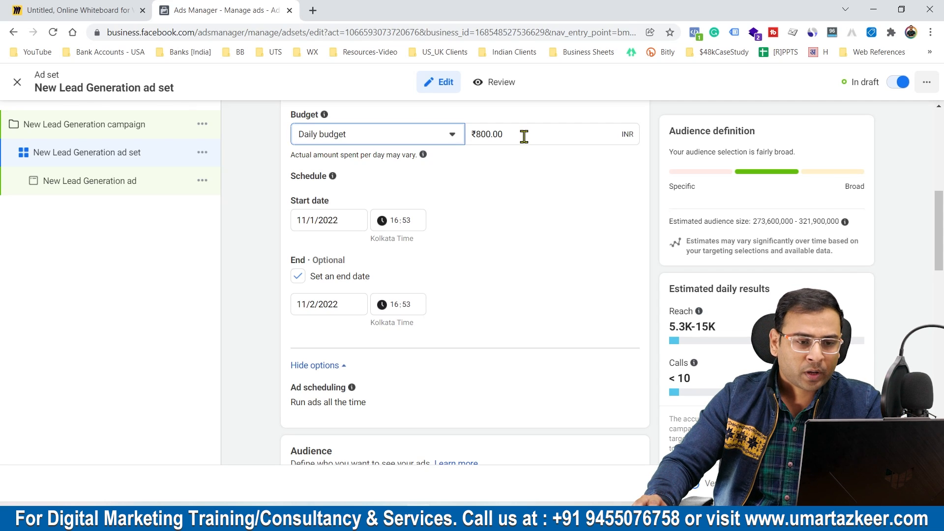
pyautogui.scroll(-1, 516, 221)
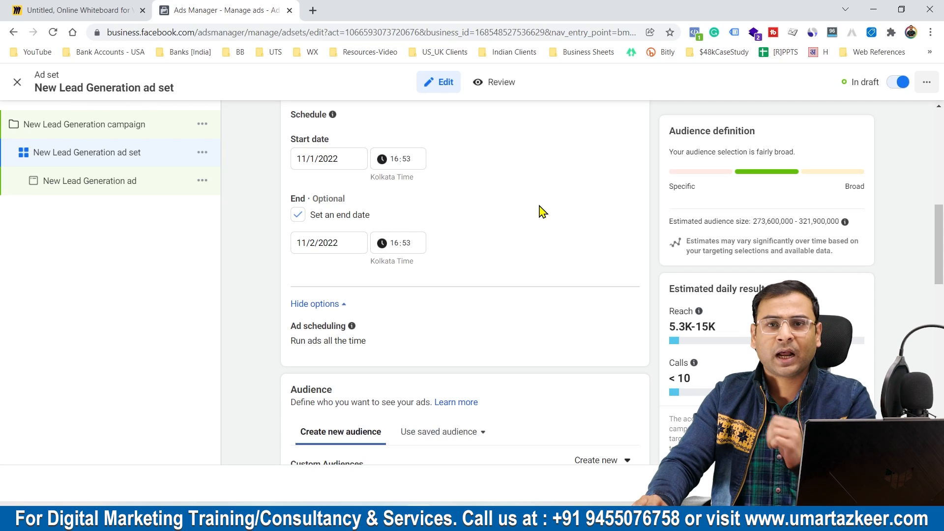
pyautogui.scroll(3, 541, 212)
pyautogui.click(350, 196)
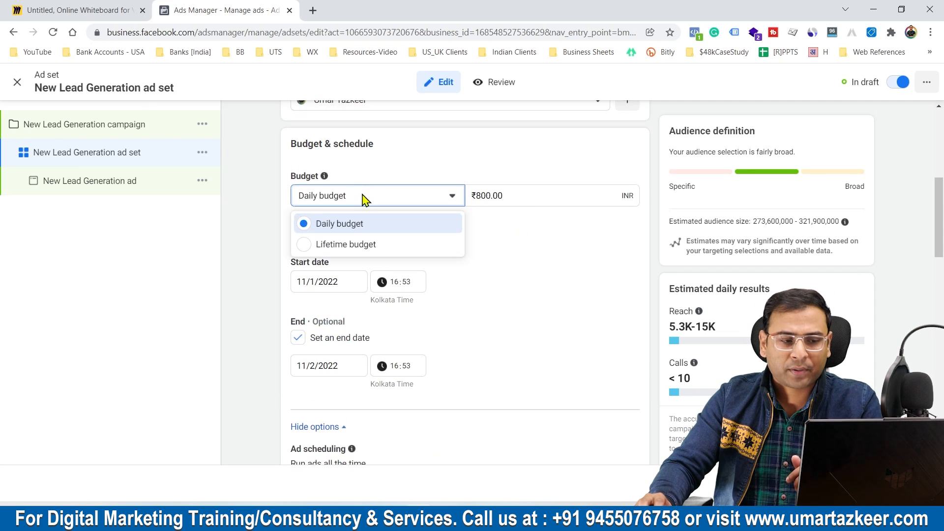
pyautogui.click(295, 224)
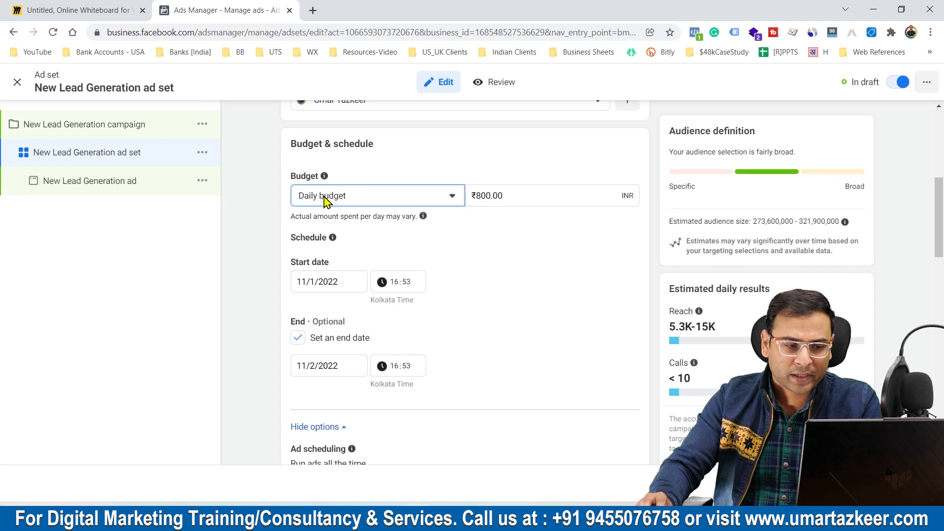
# Check the explanation of Ad scheduling and switch the ad set to a Lifetime budget
pyautogui.scroll(-1, 402, 272)
pyautogui.scroll(-3, 402, 272)
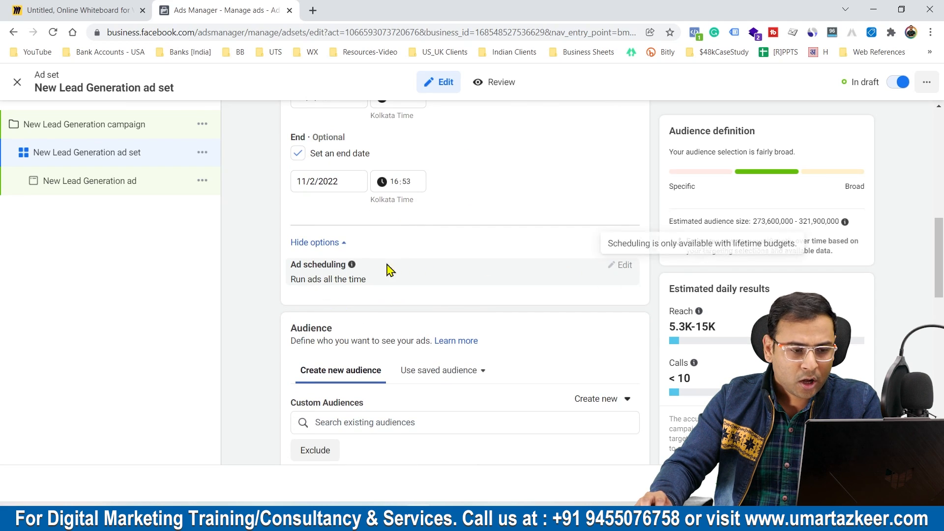
pyautogui.moveTo(353, 266)
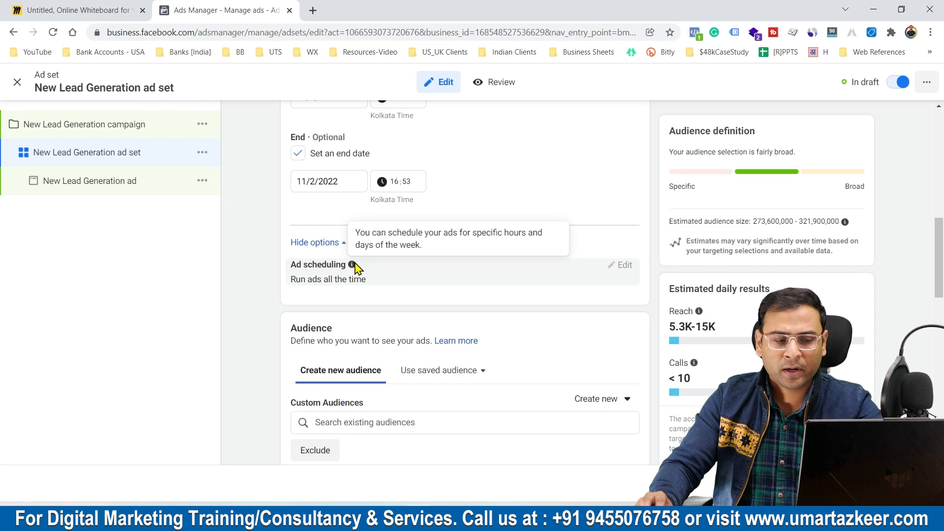
pyautogui.scroll(5, 348, 294)
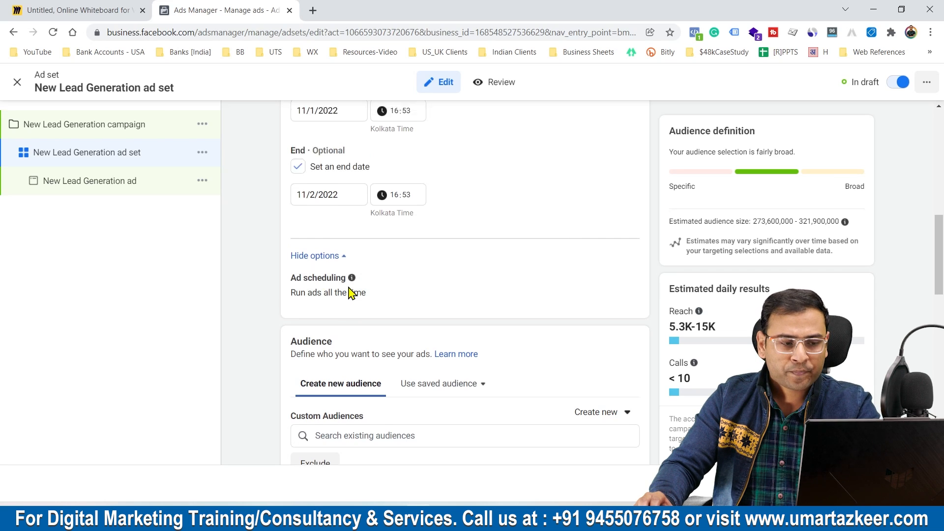
pyautogui.click(347, 259)
pyautogui.click(350, 305)
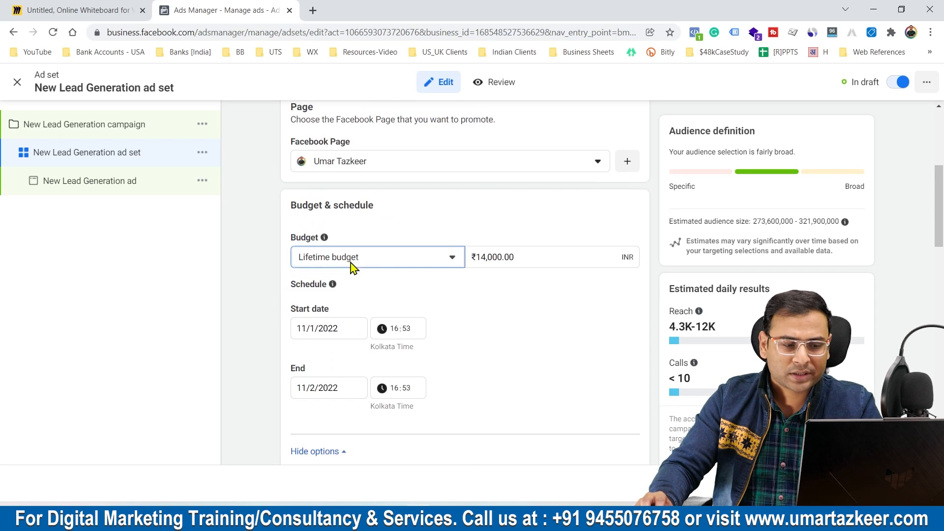
pyautogui.scroll(-5, 455, 243)
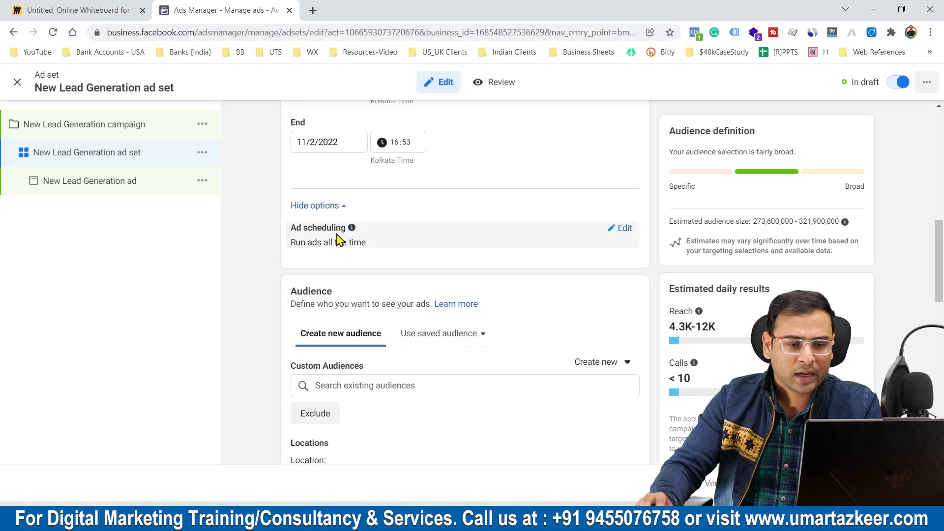
# Enable Run ads on a schedule to inspect the weekly hours grid, and disable it again
pyautogui.click(622, 229)
pyautogui.click(298, 248)
pyautogui.scroll(-1, 301, 248)
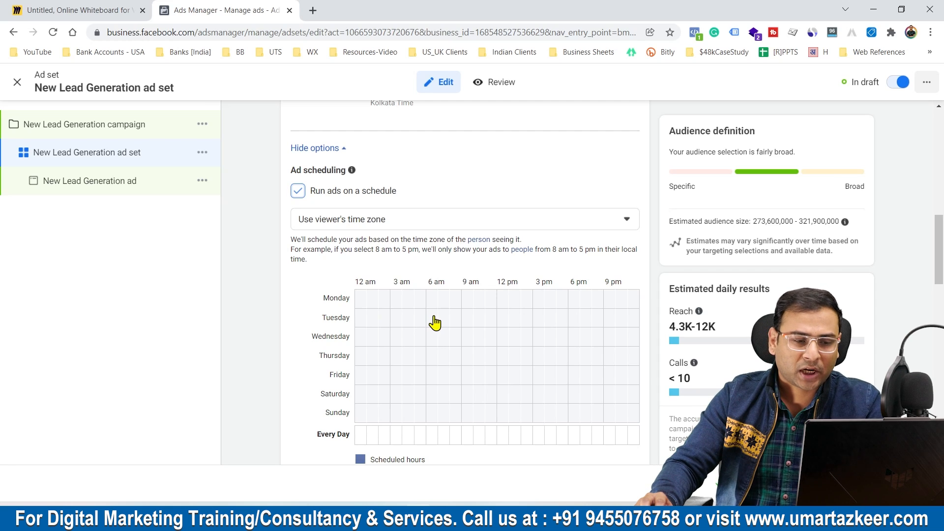
pyautogui.click(326, 195)
pyautogui.scroll(1, 443, 270)
pyautogui.scroll(1, 413, 268)
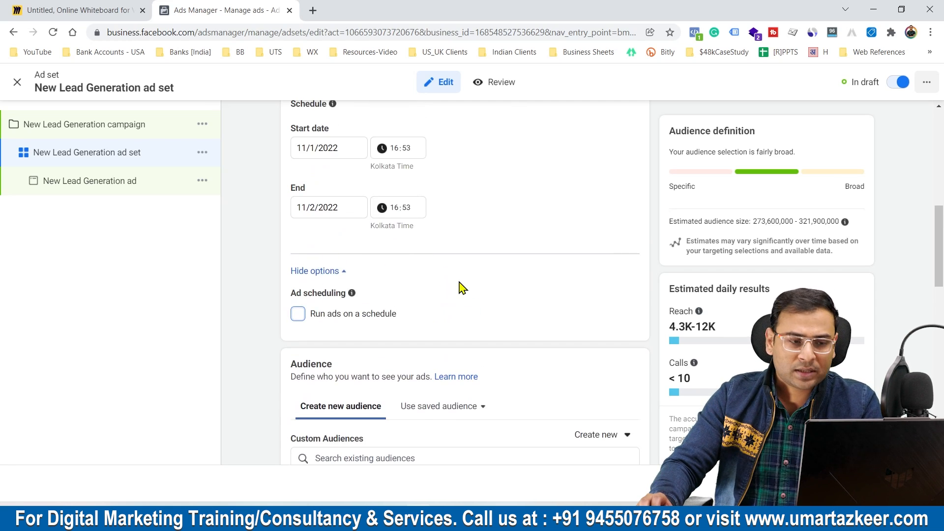
pyautogui.scroll(4, 459, 289)
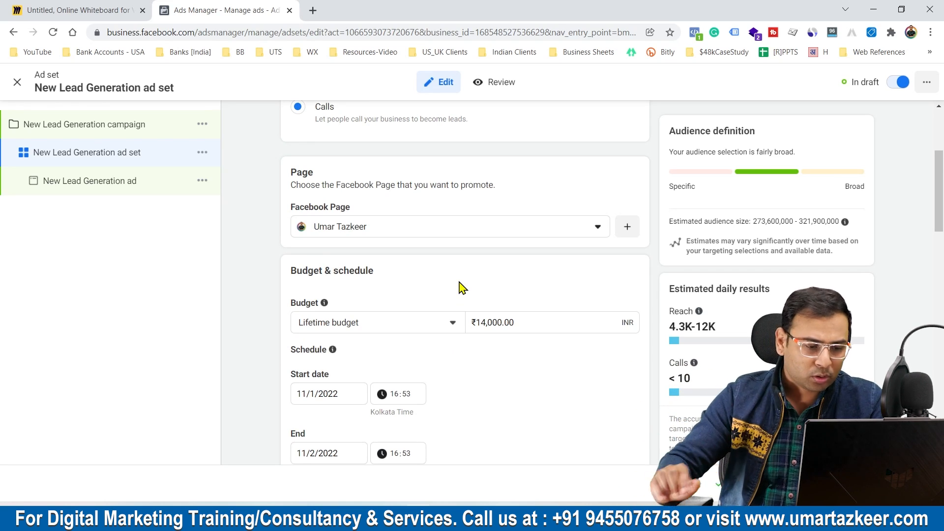
pyautogui.scroll(-5, 506, 316)
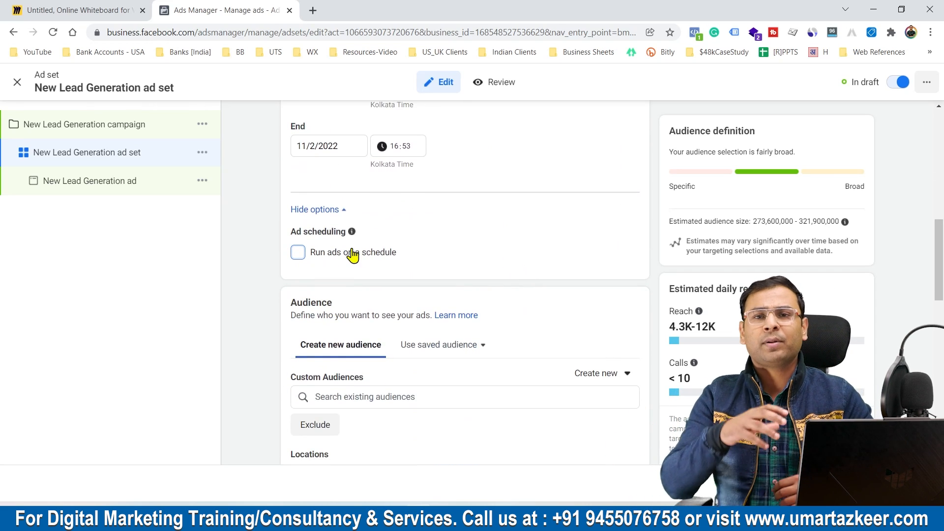
# Switch the ad set to manual placements and deselect Facebook Marketplace, keeping only Facebook News Feed
pyautogui.scroll(-3, 508, 222)
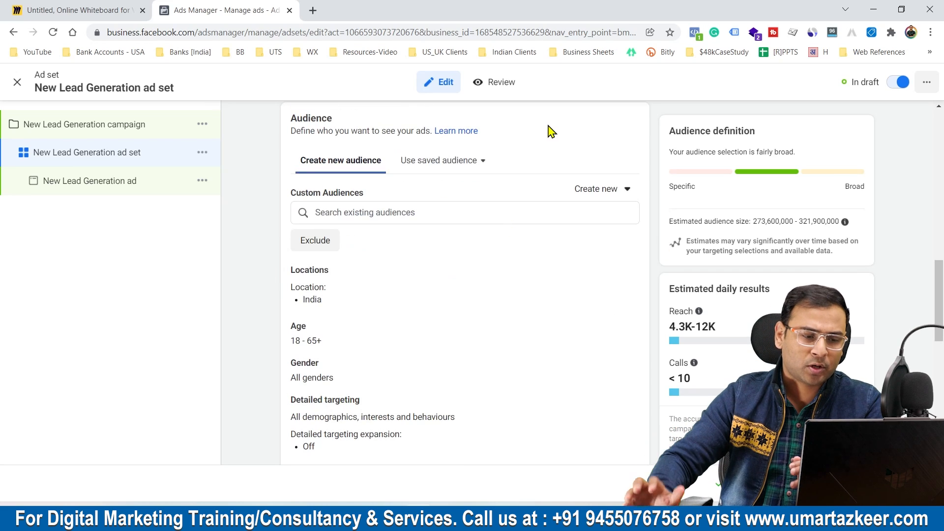
pyautogui.scroll(-2, 517, 239)
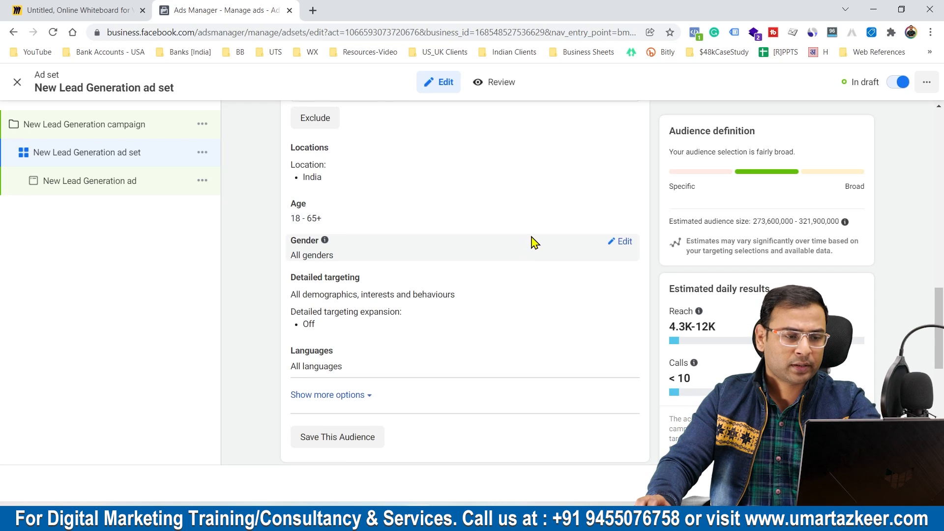
pyautogui.scroll(2, 529, 243)
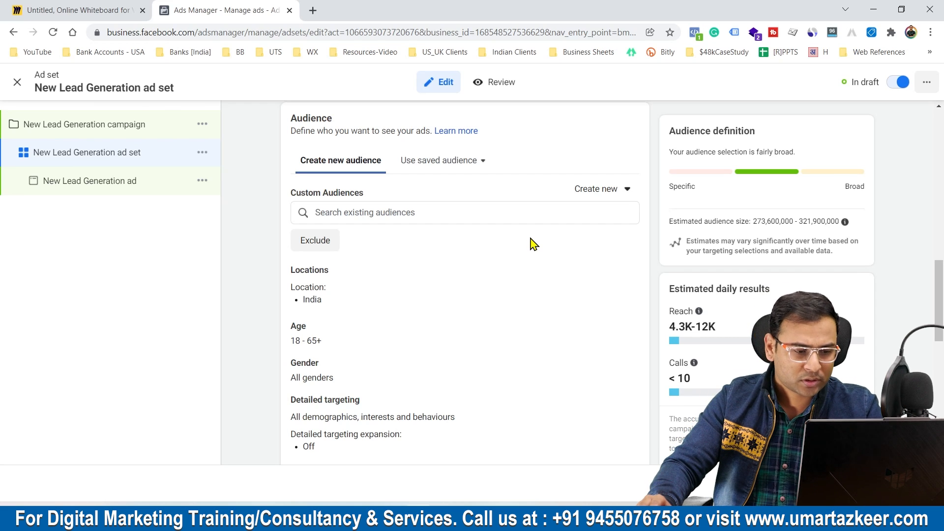
pyautogui.scroll(-7, 448, 170)
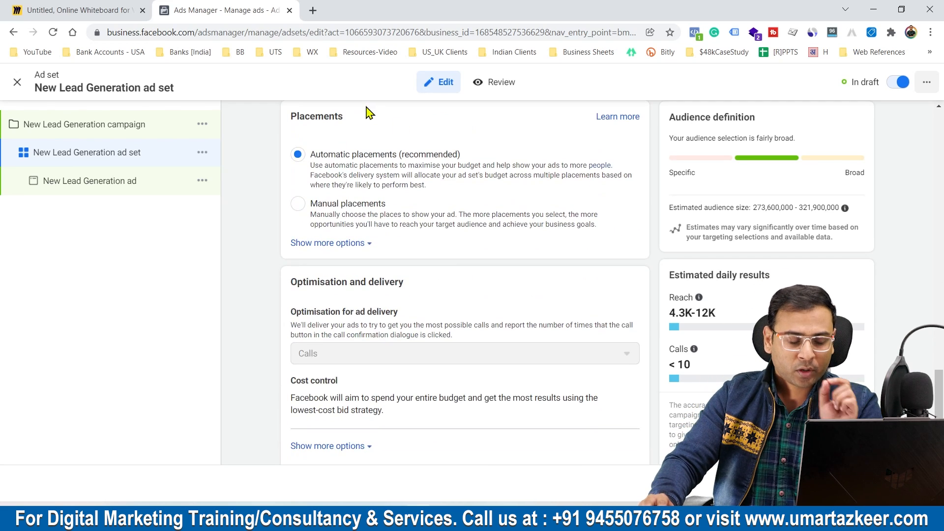
pyautogui.click(299, 204)
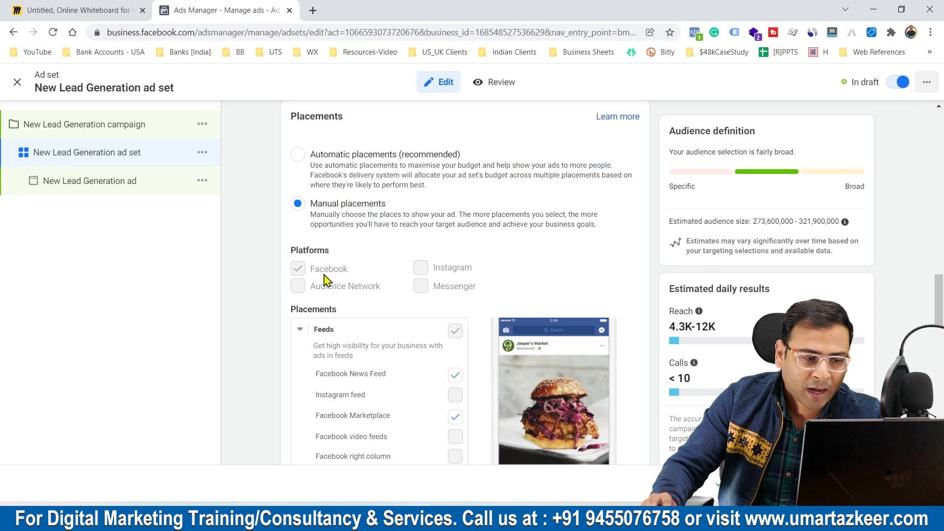
pyautogui.scroll(-3, 429, 405)
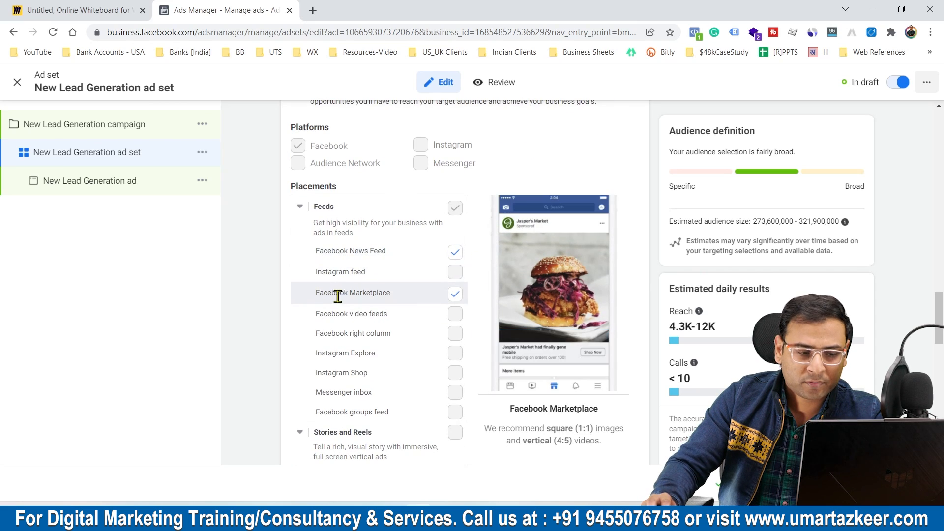
pyautogui.click(455, 295)
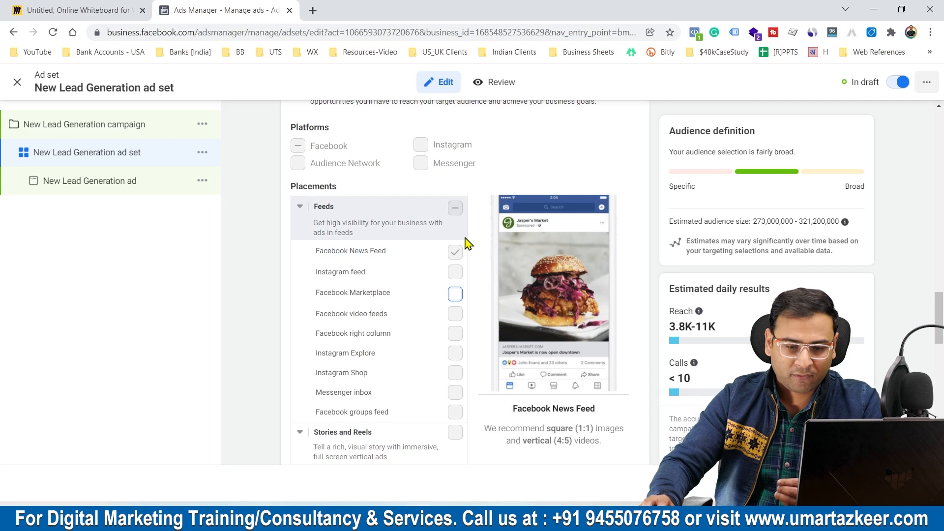
# Examine the Optimisation for ad delivery setting of the ad set
pyautogui.scroll(-10, 467, 243)
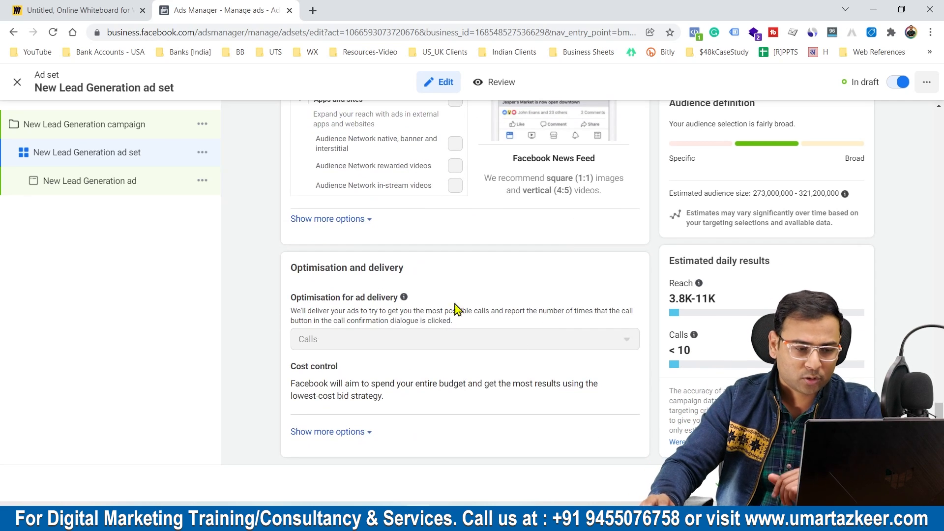
pyautogui.moveTo(292, 302); pyautogui.dragTo(399, 308)
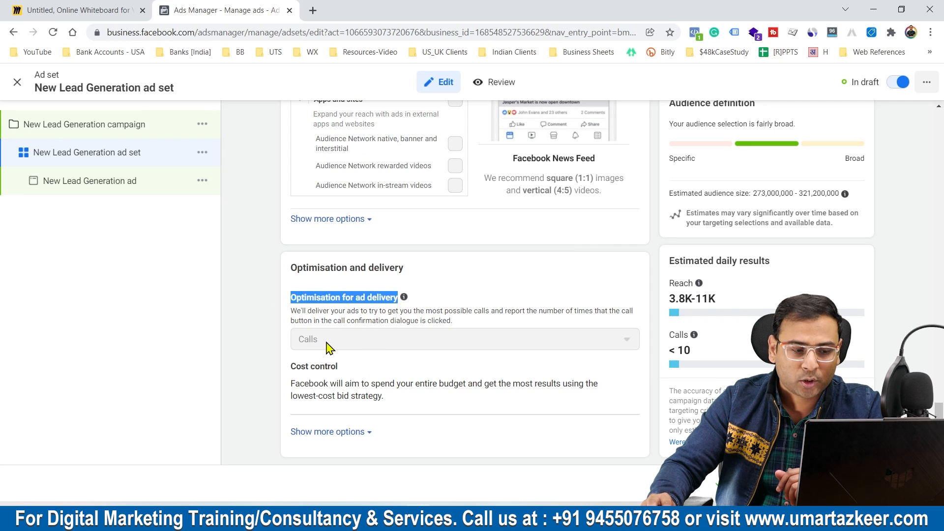
pyautogui.click(280, 340)
pyautogui.moveTo(283, 302); pyautogui.dragTo(393, 298)
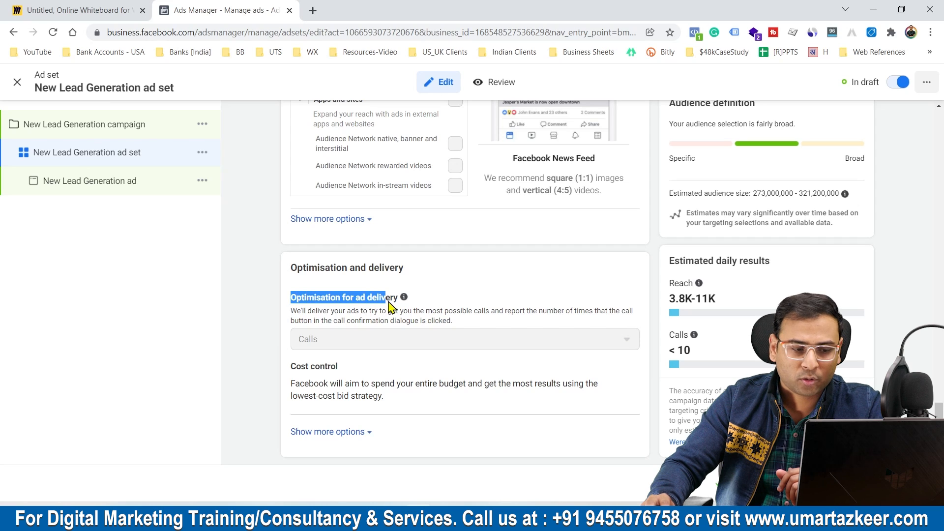
# Continue from the ad set to the New Lead Generation ad and review its identity, format, media and text fields
pyautogui.moveTo(299, 320); pyautogui.dragTo(394, 321)
pyautogui.click(369, 304)
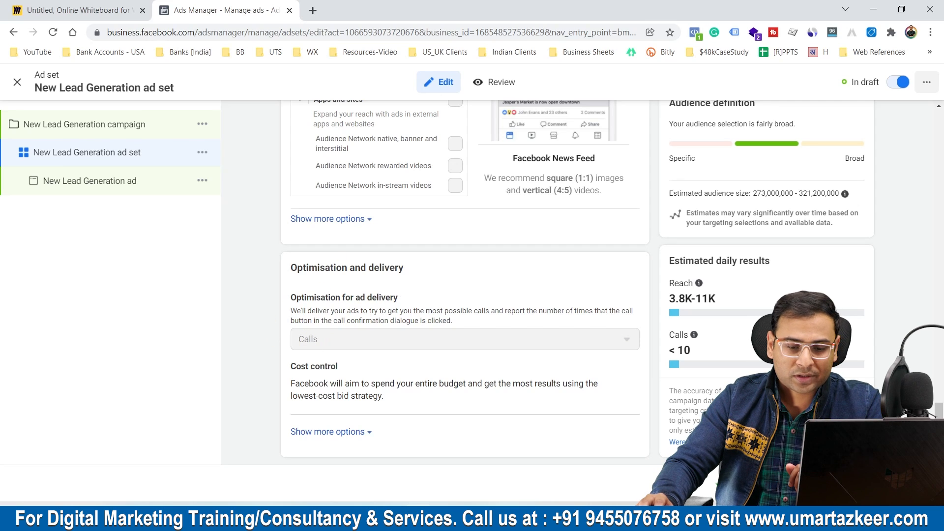
pyautogui.click(855, 484)
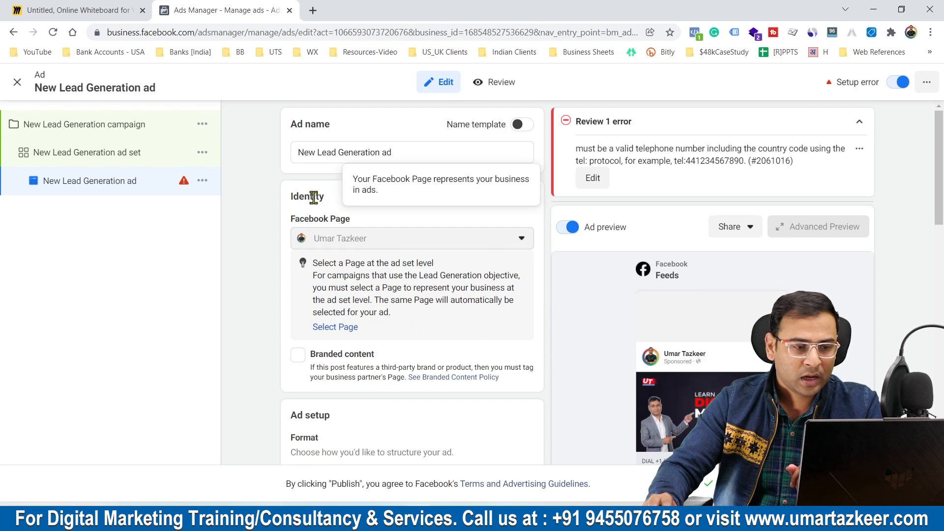
pyautogui.scroll(-4, 412, 281)
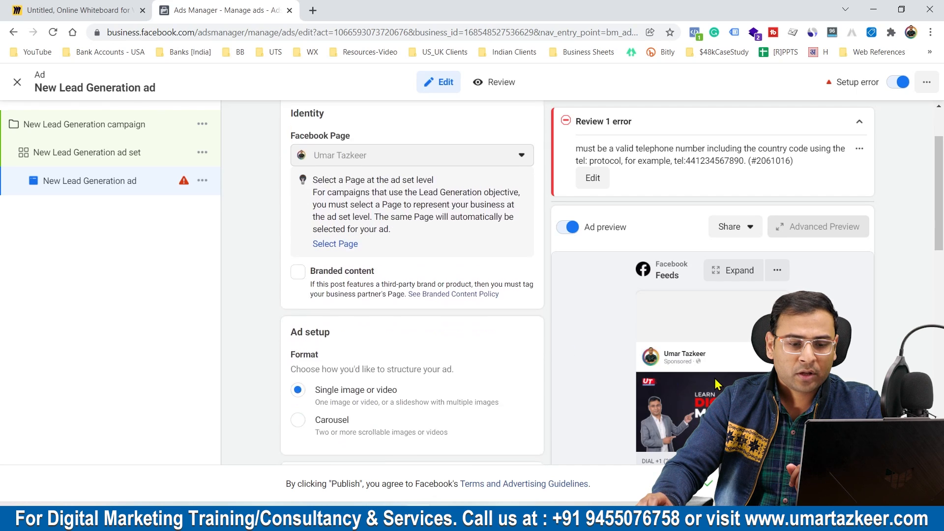
pyautogui.scroll(-5, 336, 278)
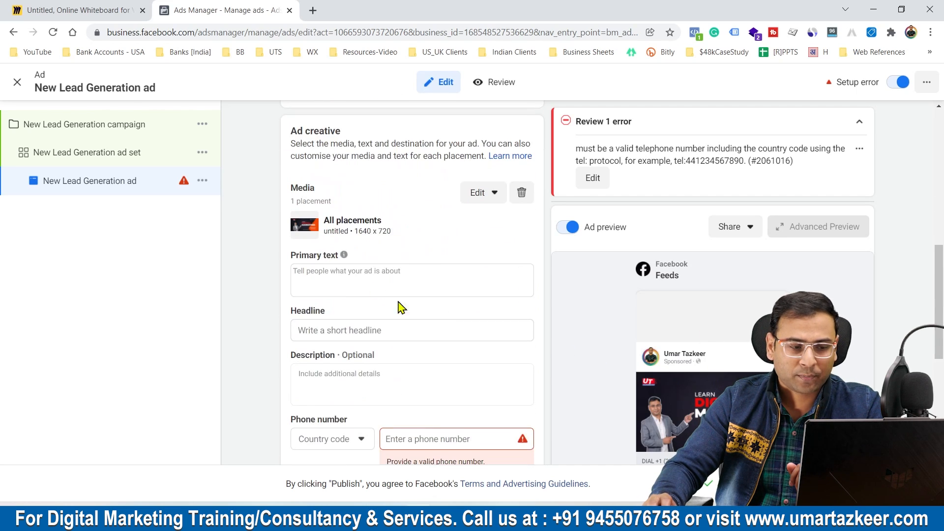
pyautogui.click(336, 278)
pyautogui.click(260, 341)
pyautogui.scroll(-4, 320, 295)
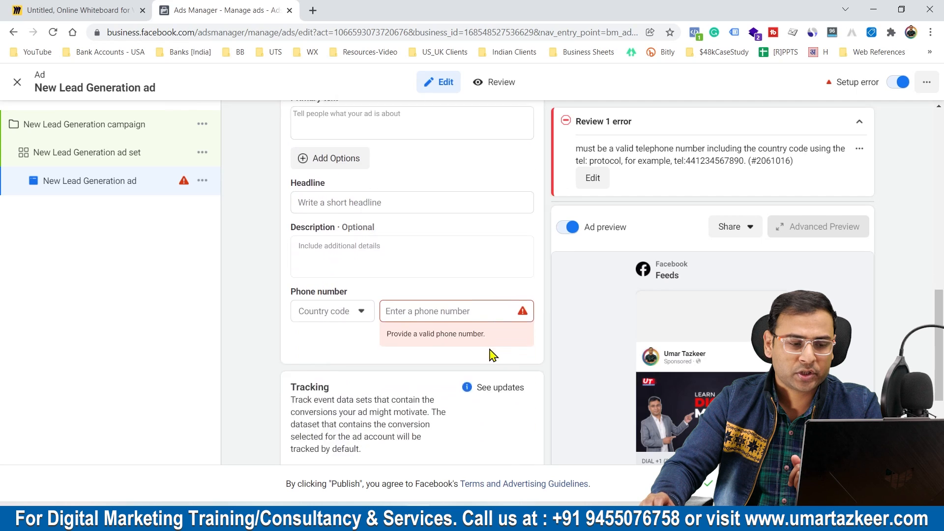
# Set the country code of the ad's phone number to +91 (India)
pyautogui.click(428, 285)
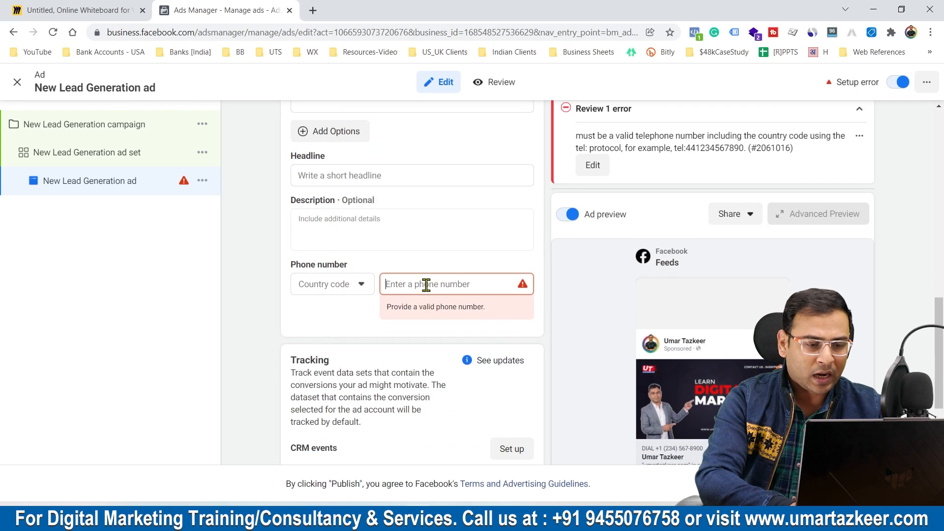
pyautogui.click(331, 284)
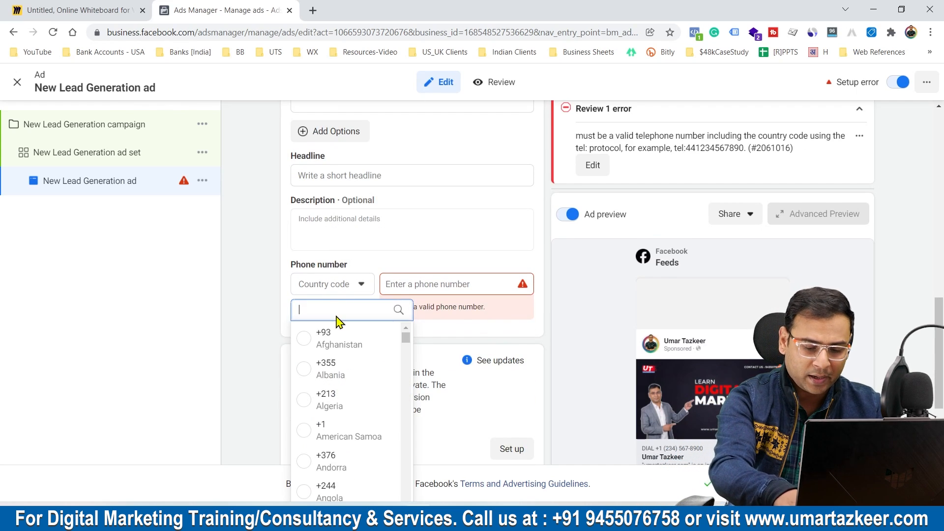
pyautogui.write('+891')
pyautogui.press('BackSpace')
pyautogui.press('BackSpace')
pyautogui.press('BackSpace')
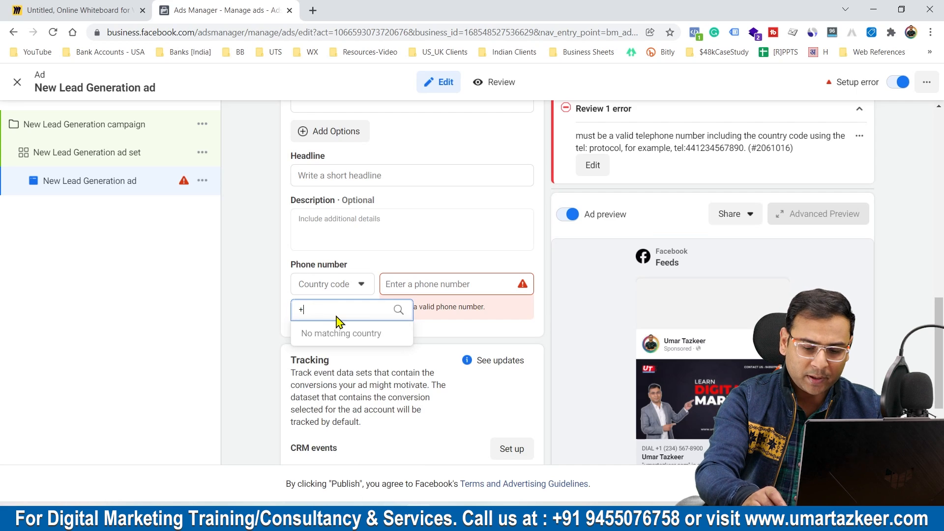
pyautogui.write('91')
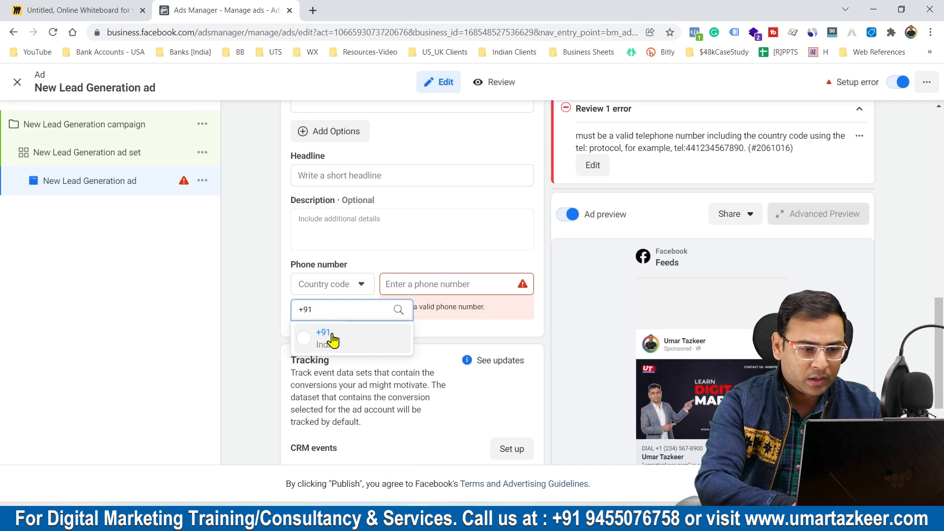
pyautogui.click(331, 337)
# Enter the business's phone number for the call ad
pyautogui.click(426, 287)
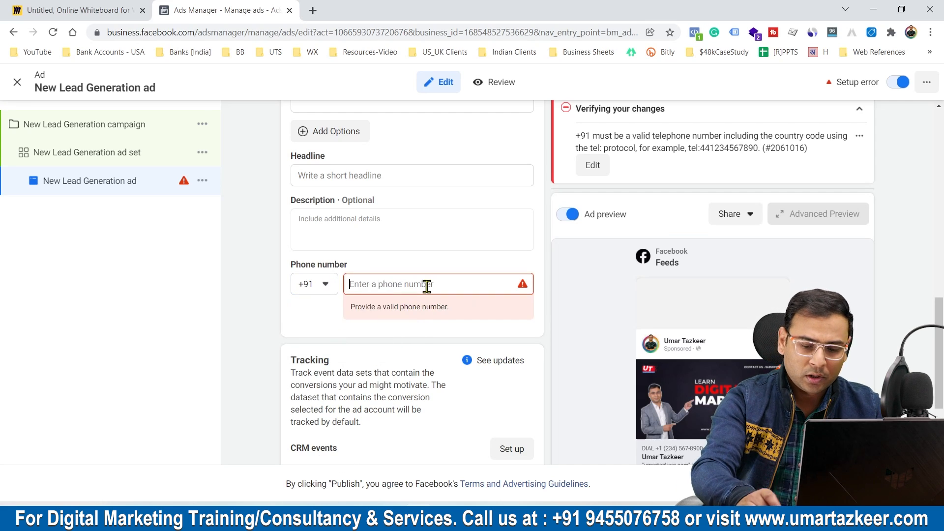
pyautogui.write('99999999')
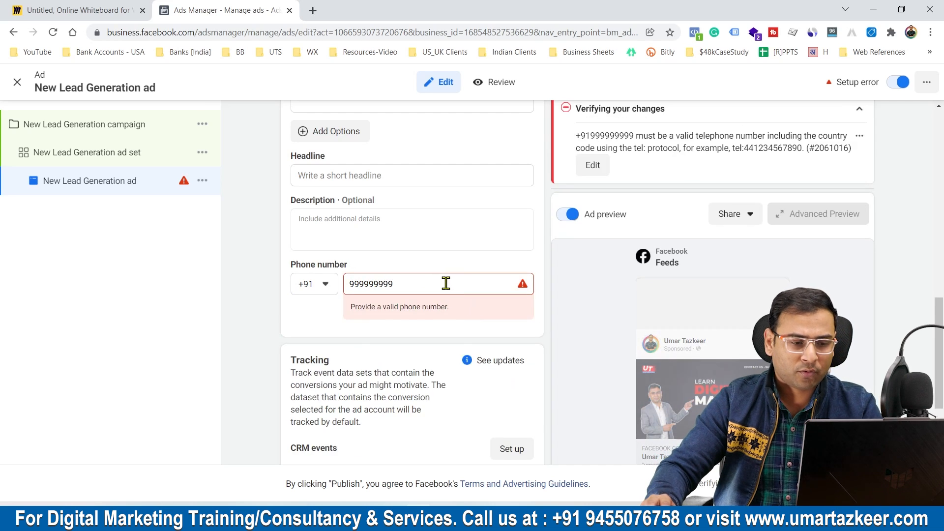
pyautogui.write('9')
pyautogui.click(434, 228)
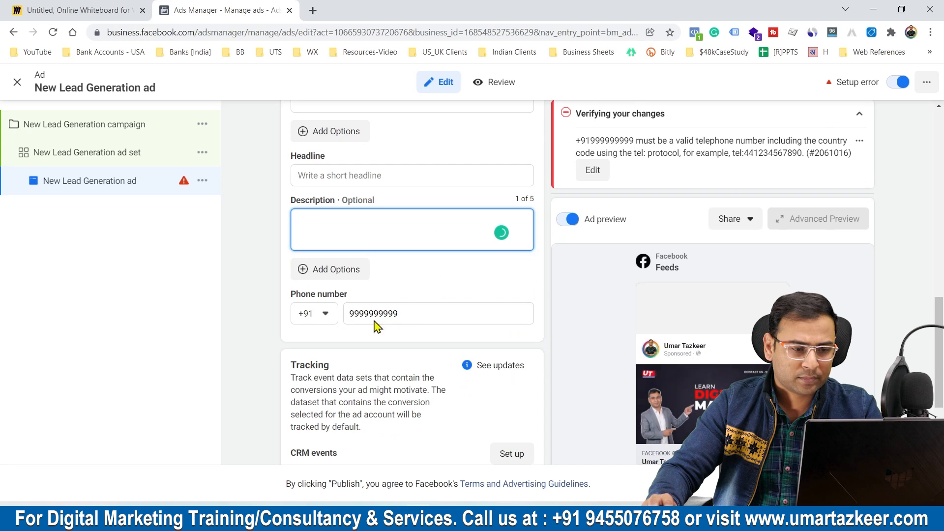
# Examine the ad's Tracking section, preview, format and creative settings
pyautogui.scroll(-2, 400, 255)
pyautogui.scroll(1, 420, 253)
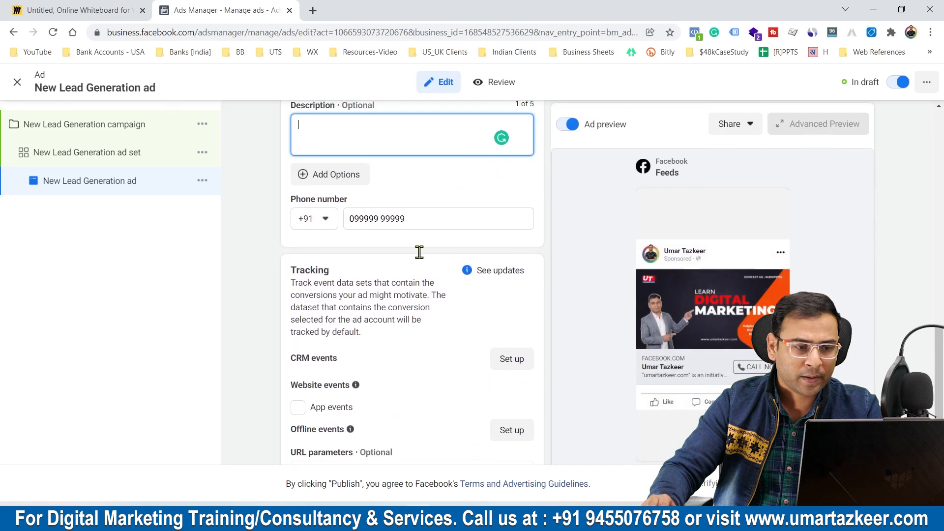
pyautogui.scroll(2, 413, 255)
pyautogui.scroll(-3, 492, 295)
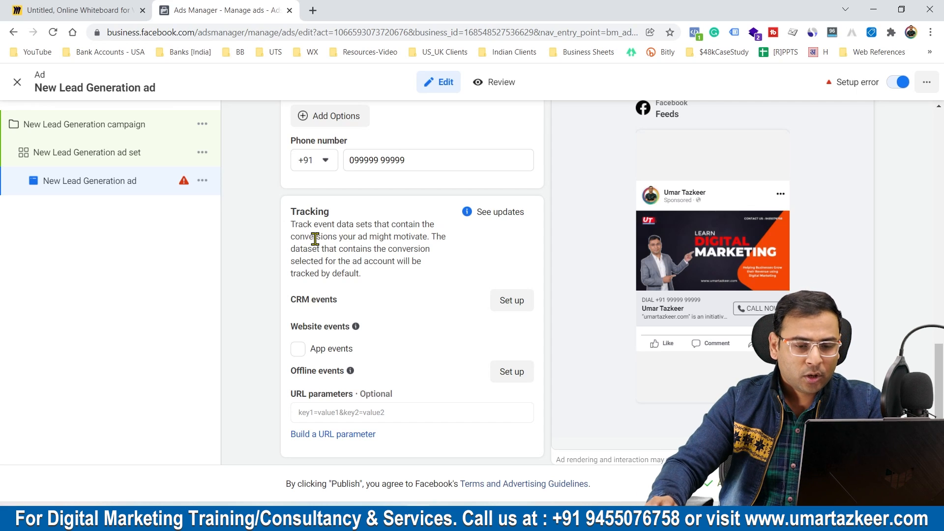
pyautogui.scroll(3, 511, 372)
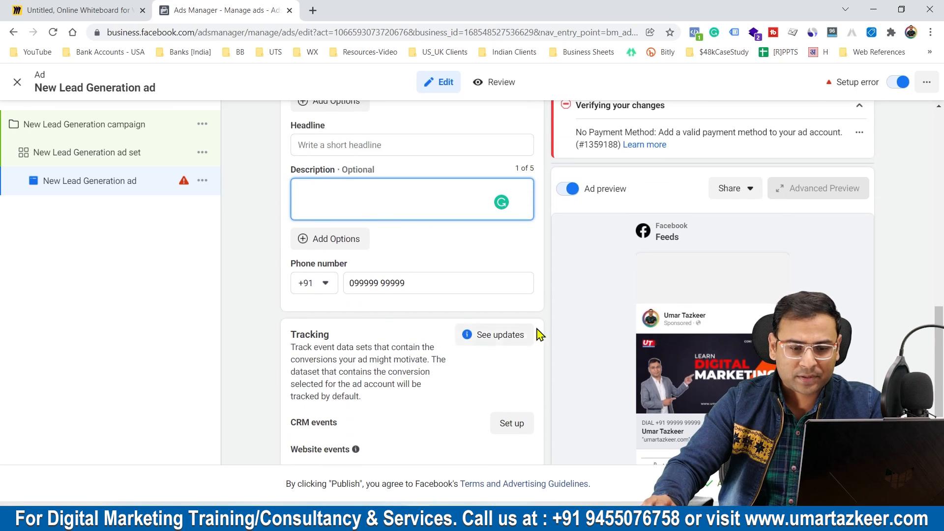
pyautogui.scroll(-3, 539, 334)
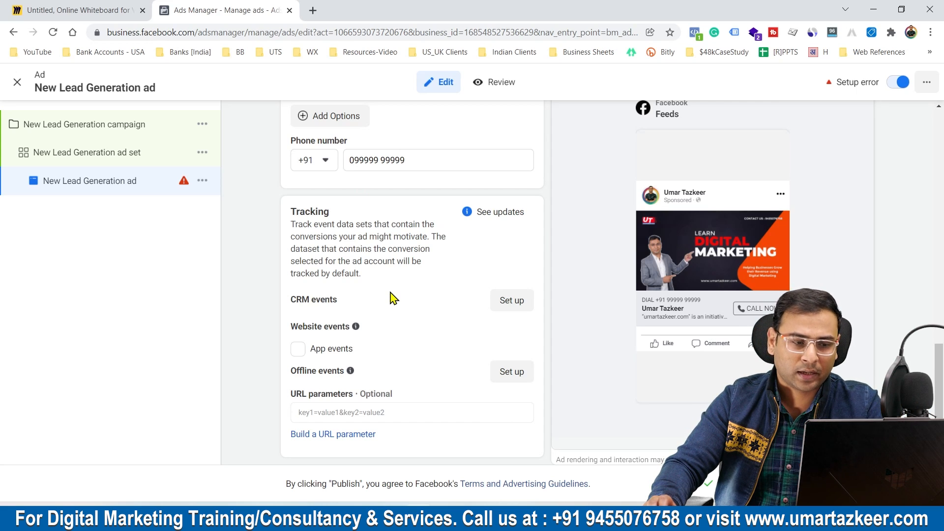
pyautogui.scroll(12, 393, 298)
pyautogui.scroll(-4, 434, 308)
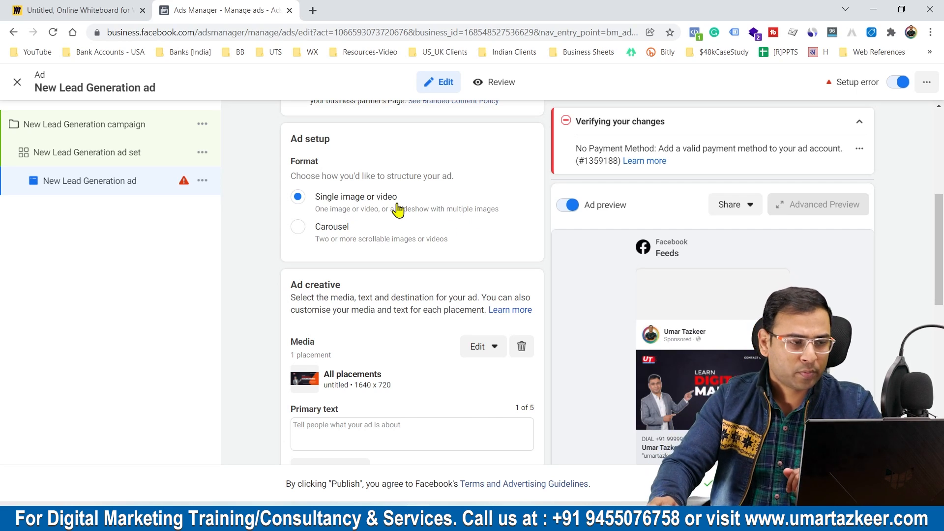
pyautogui.scroll(-6, 323, 233)
pyautogui.scroll(6, 323, 233)
pyautogui.scroll(5, 375, 246)
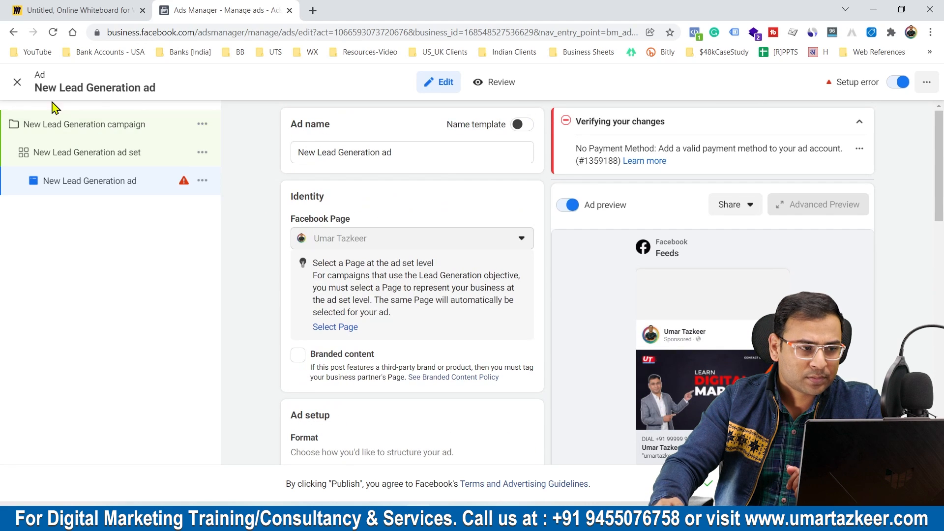
# Close the ad editor and clear the campaign, ad set and ad selections in the account's lists
pyautogui.click(18, 84)
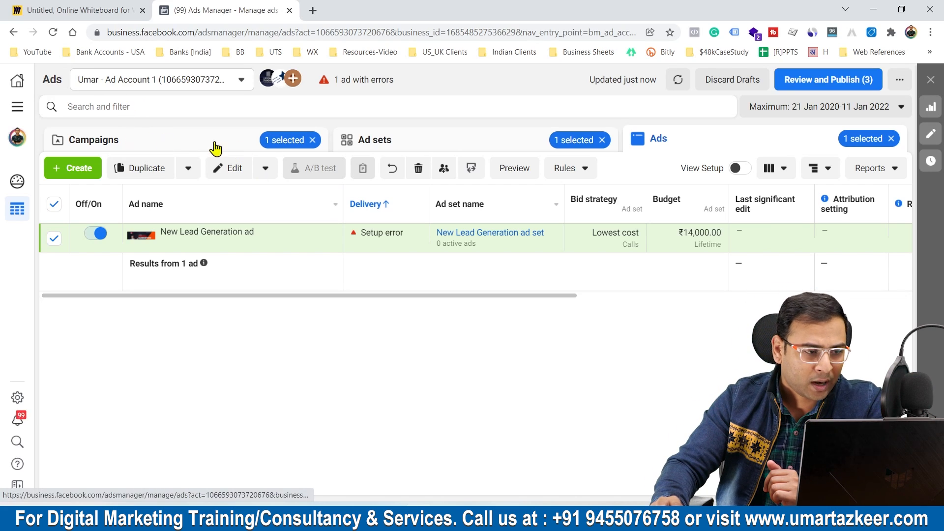
pyautogui.click(160, 146)
pyautogui.click(312, 139)
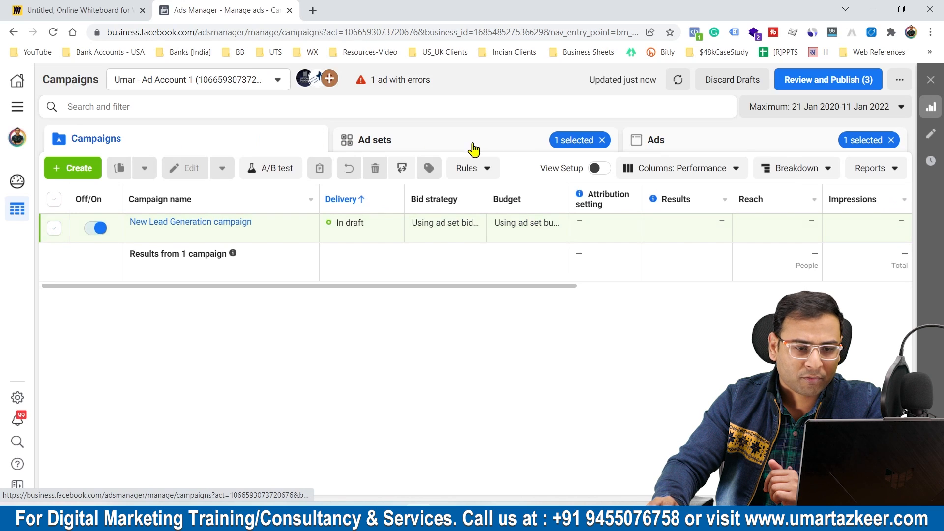
pyautogui.click(615, 146)
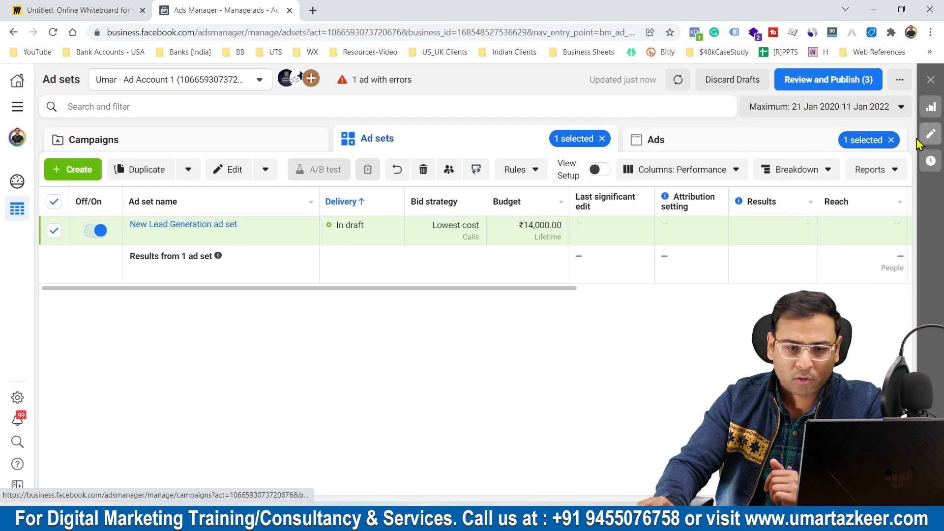
pyautogui.click(859, 142)
pyautogui.click(604, 139)
pyautogui.click(267, 142)
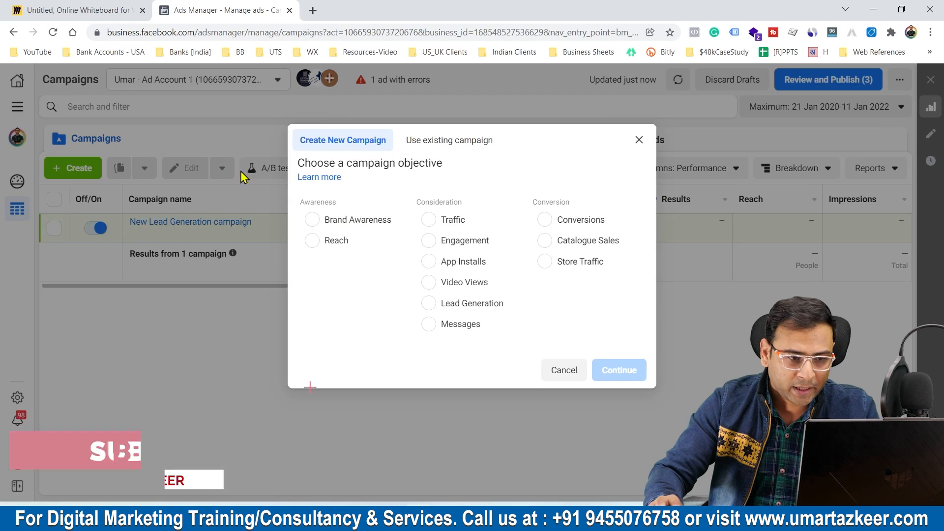
# Create a new campaign with the Traffic objective and open its ad set
pyautogui.click(437, 219)
pyautogui.click(615, 453)
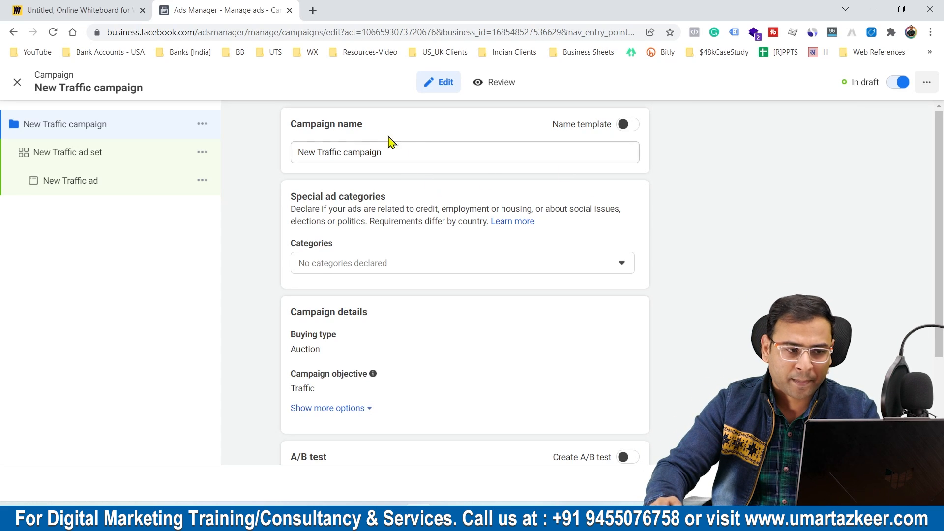
pyautogui.scroll(-3, 449, 192)
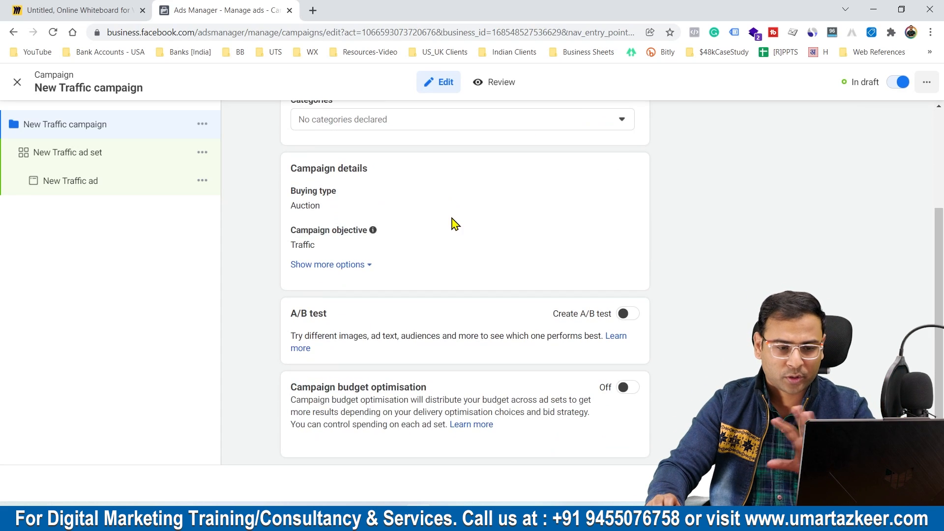
pyautogui.click(89, 153)
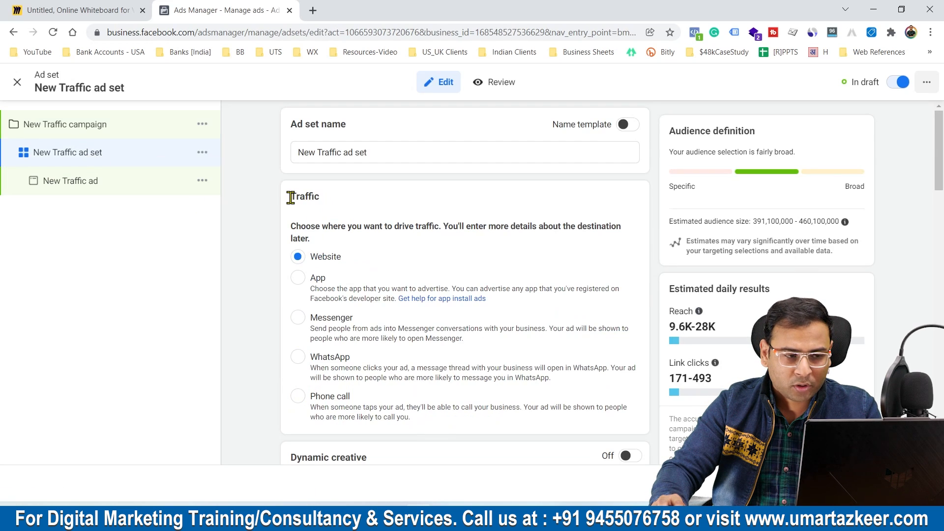
# Review the traffic destinations and estimated link clicks, and set the ad set's traffic destination to Phone call
pyautogui.moveTo(291, 197); pyautogui.dragTo(459, 247)
pyautogui.click(384, 205)
pyautogui.click(460, 246)
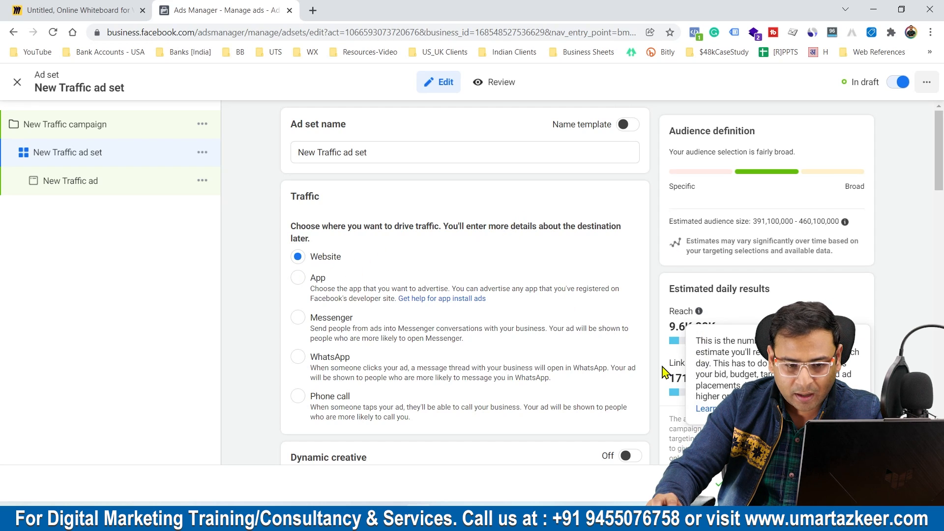
pyautogui.moveTo(671, 364); pyautogui.dragTo(711, 365)
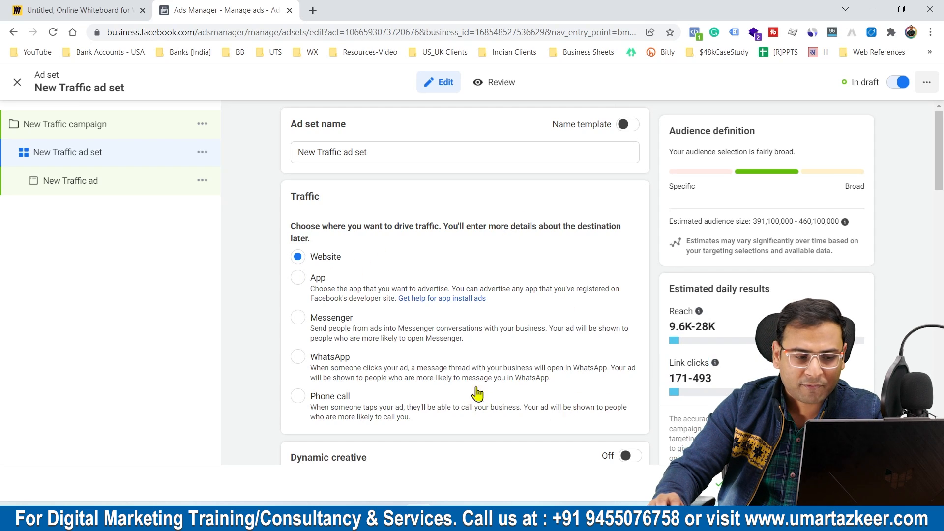
pyautogui.click(479, 395)
pyautogui.scroll(-3, 541, 320)
pyautogui.doubleClick(681, 364)
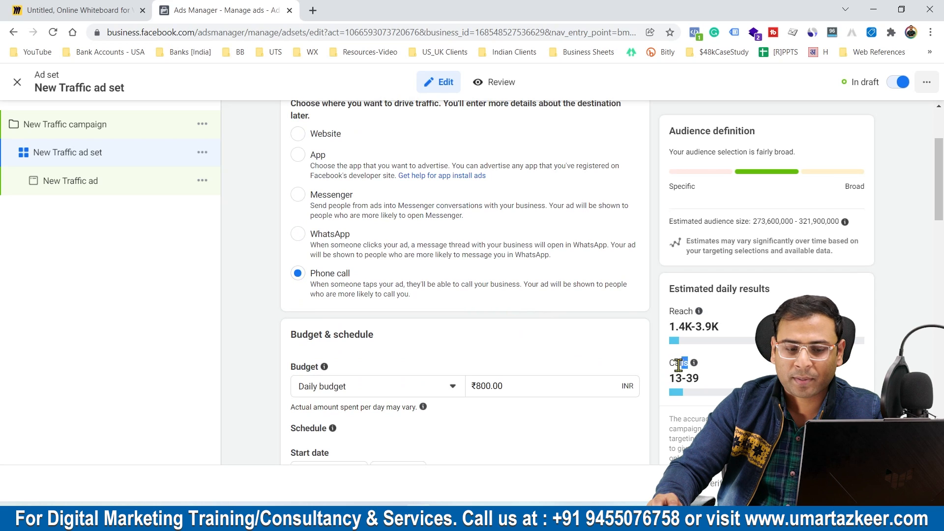
# Examine the Traffic ad set's audience, placements and Optimisation for ad delivery settings
pyautogui.scroll(-20, 418, 284)
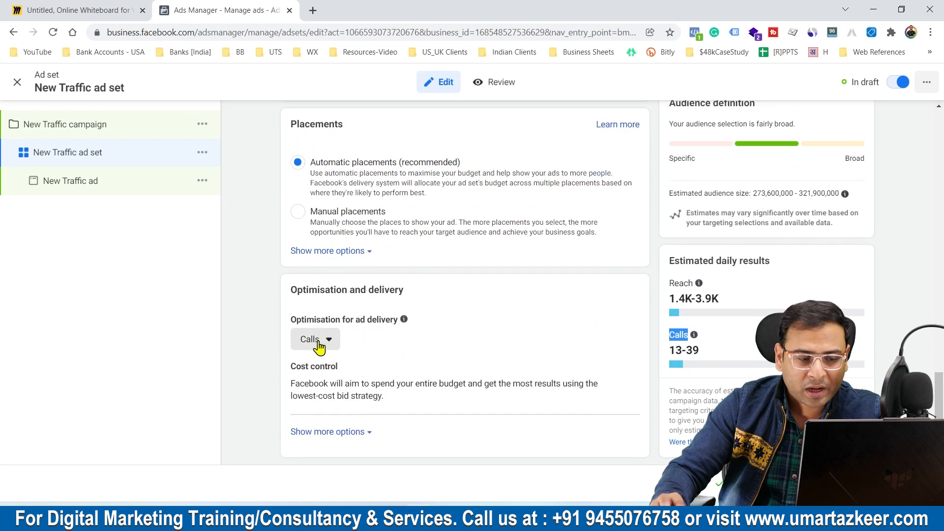
pyautogui.scroll(20, 319, 315)
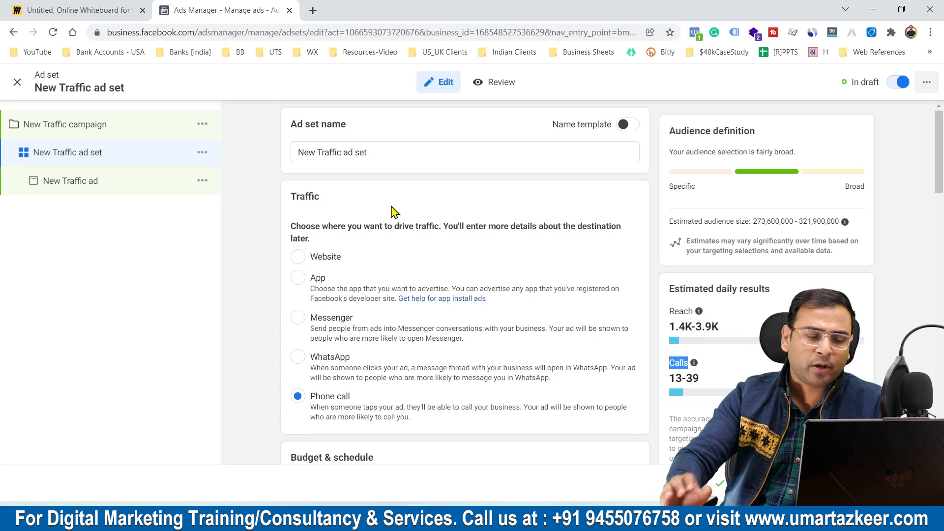
pyautogui.scroll(-12, 489, 264)
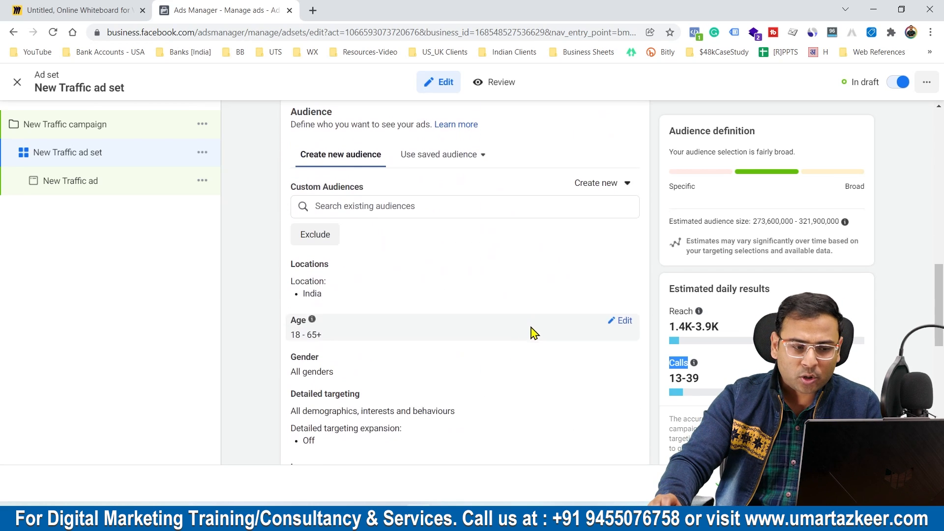
pyautogui.scroll(-10, 533, 334)
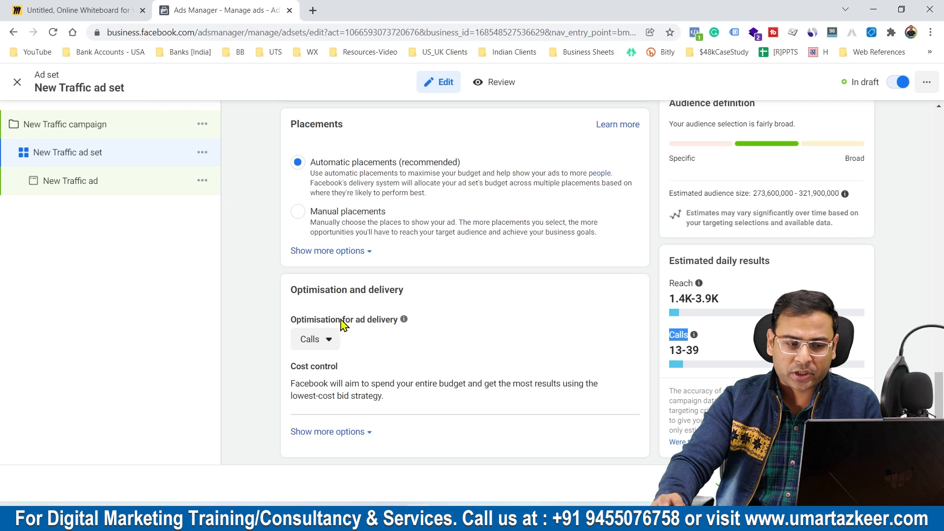
pyautogui.moveTo(289, 320); pyautogui.dragTo(395, 320)
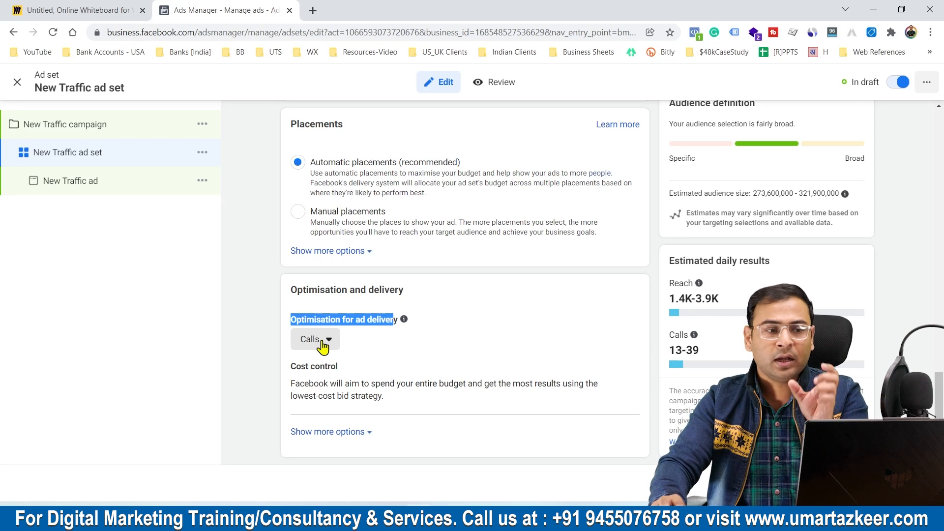
pyautogui.scroll(15, 416, 334)
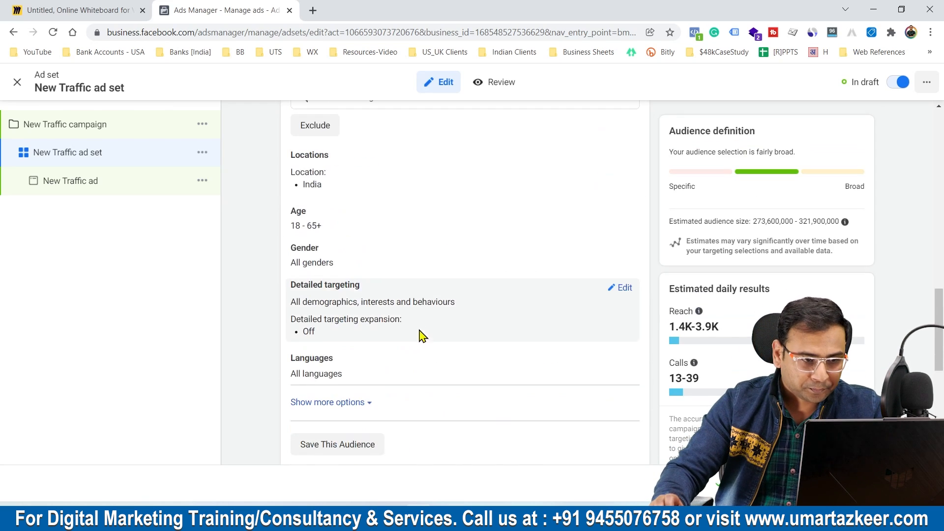
pyautogui.scroll(8, 443, 278)
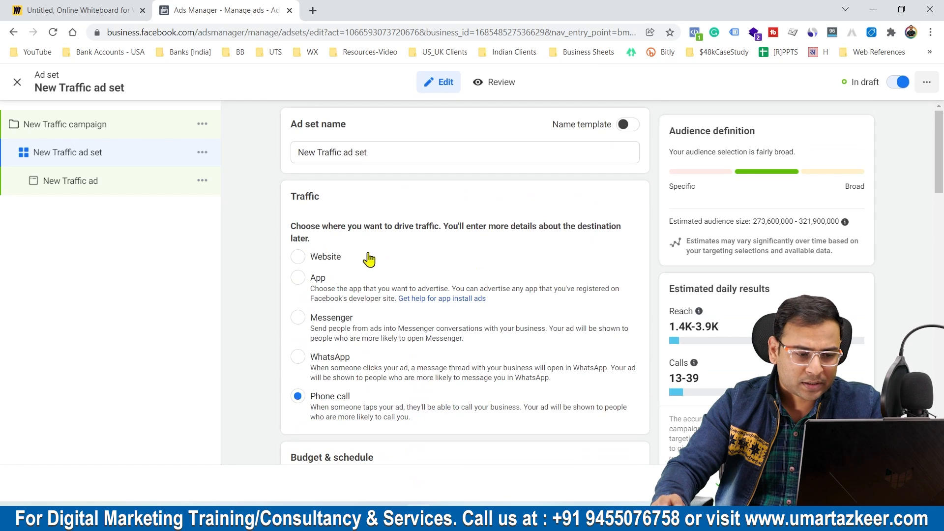
# Change the Traffic ad set's budget type from daily to Lifetime budget
pyautogui.scroll(-7, 461, 294)
pyautogui.scroll(-1, 465, 290)
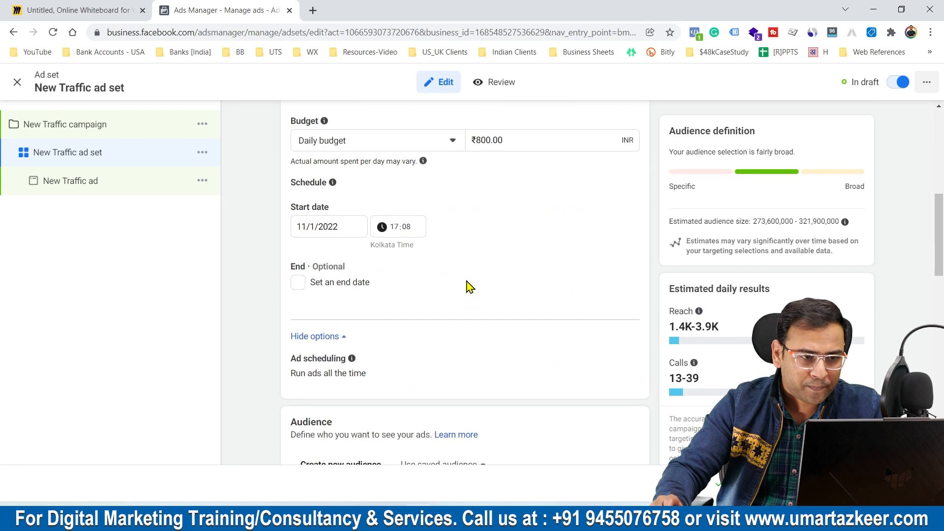
pyautogui.click(338, 144)
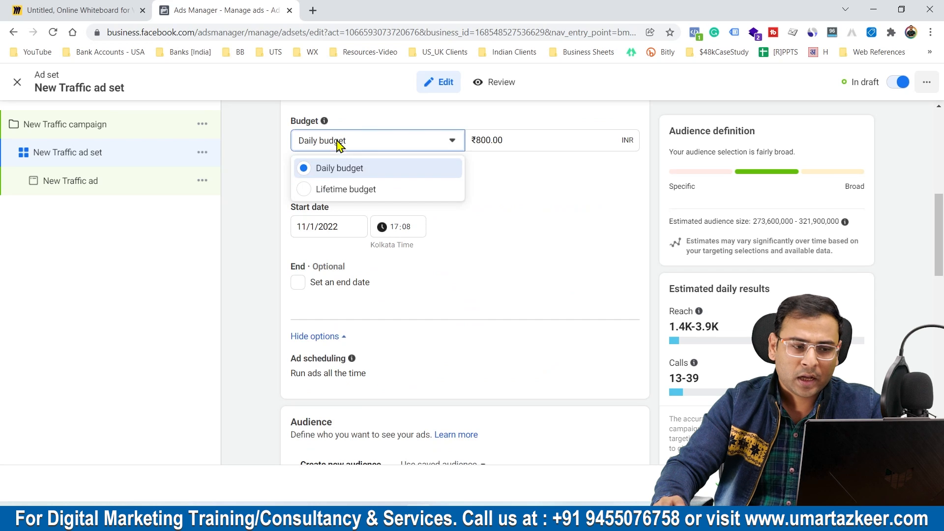
pyautogui.click(333, 192)
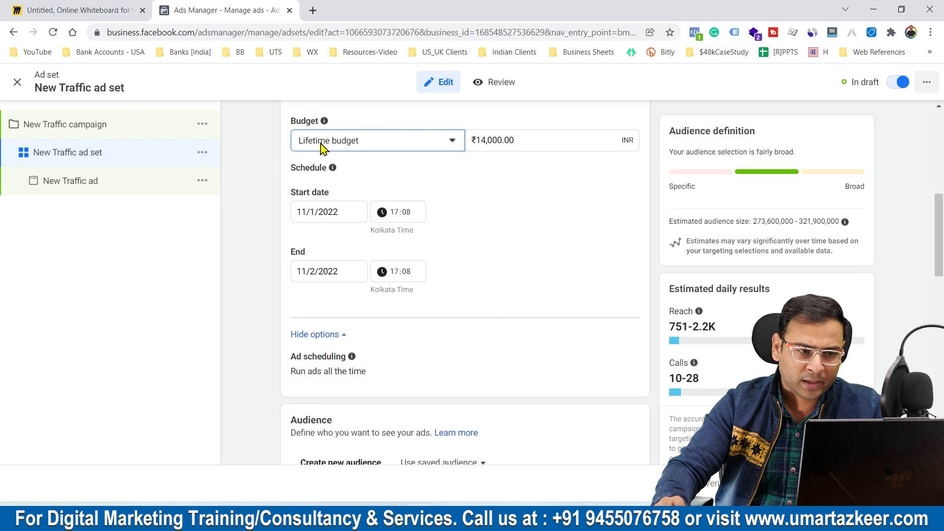
# Set the ad set to Manual placements, then review the available placements and the Optimisation and delivery settings
pyautogui.scroll(-6, 476, 238)
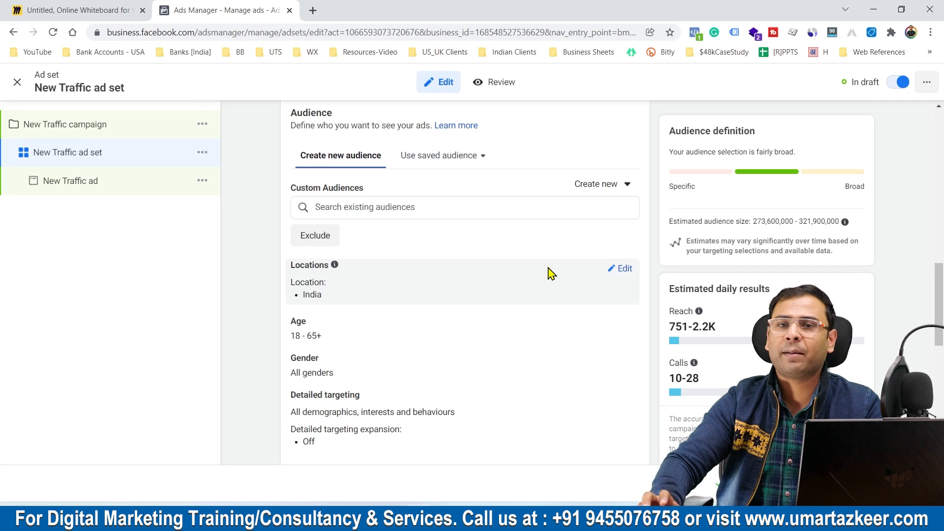
pyautogui.scroll(-5, 511, 222)
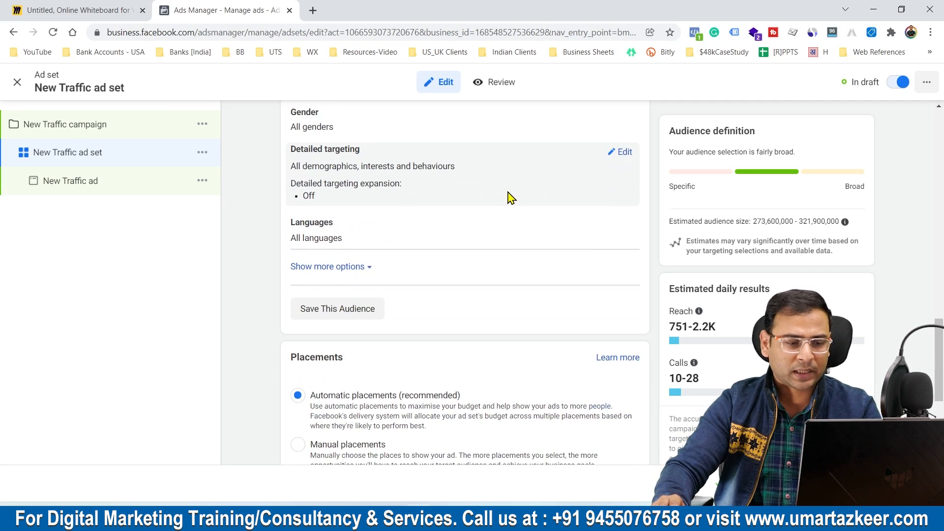
pyautogui.scroll(-3, 498, 200)
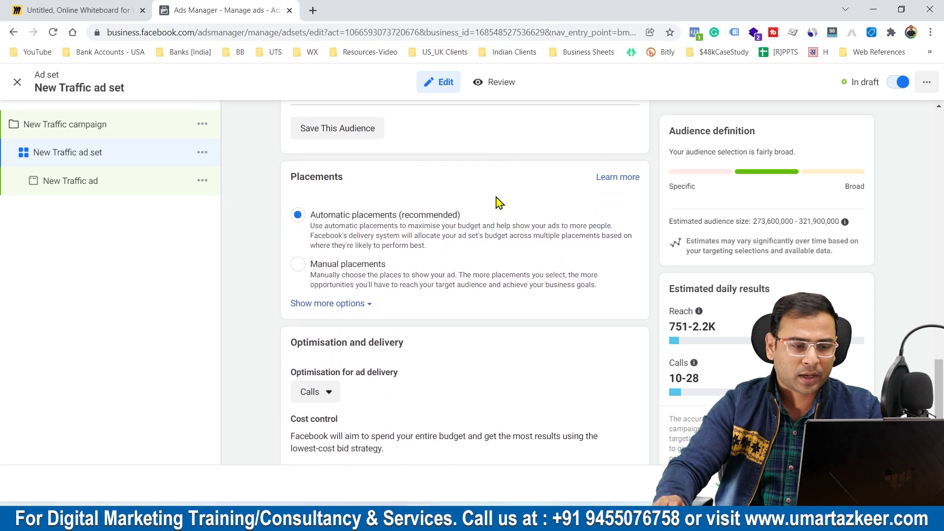
pyautogui.click(295, 260)
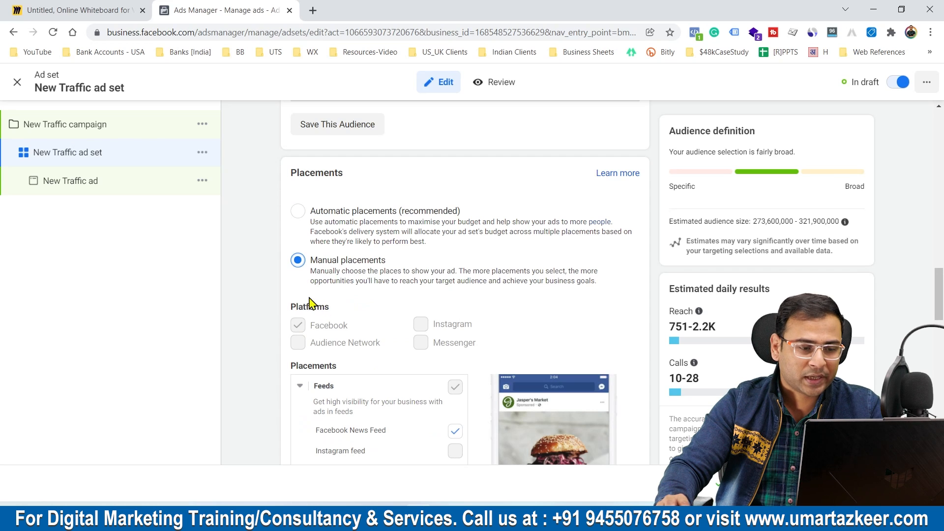
pyautogui.scroll(-3, 388, 307)
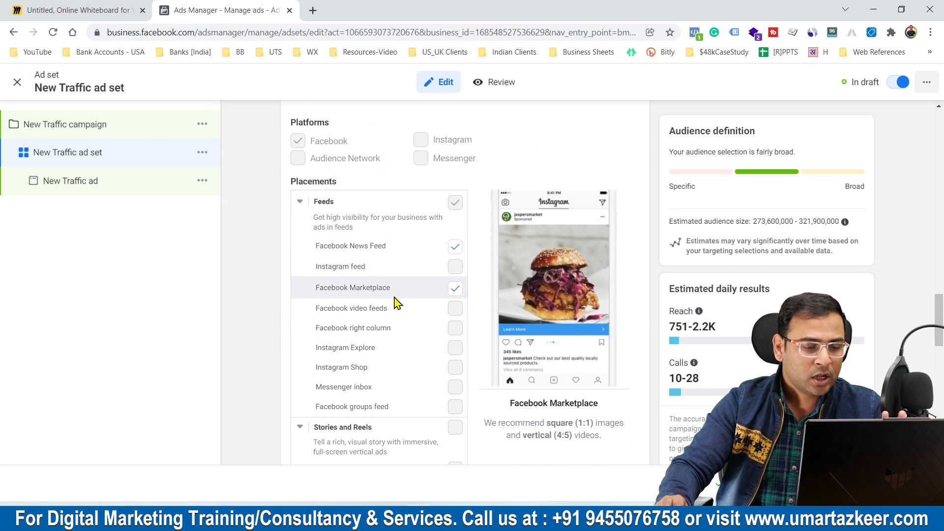
pyautogui.scroll(-2, 398, 302)
pyautogui.scroll(2, 432, 277)
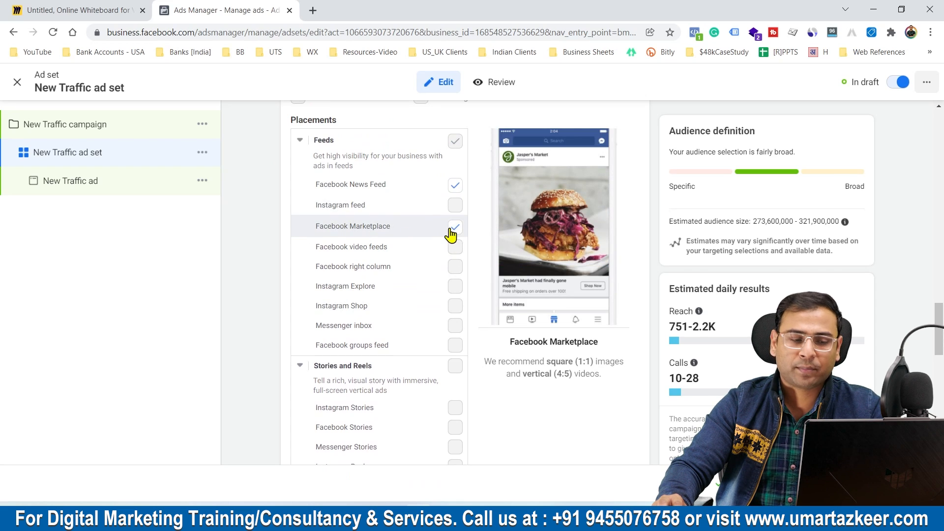
pyautogui.scroll(-12, 449, 266)
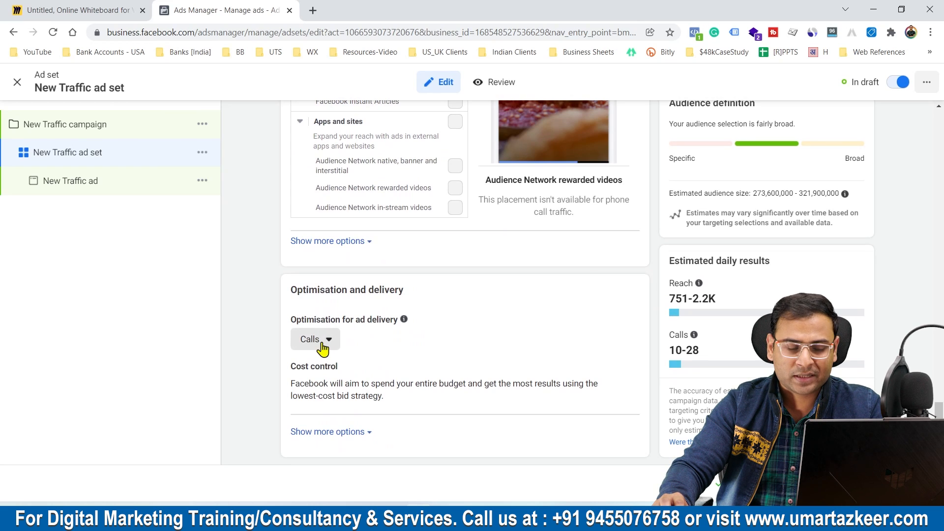
# Continue to the New Traffic ad and examine its Facebook Page identity and Single image or video format
pyautogui.click(916, 484)
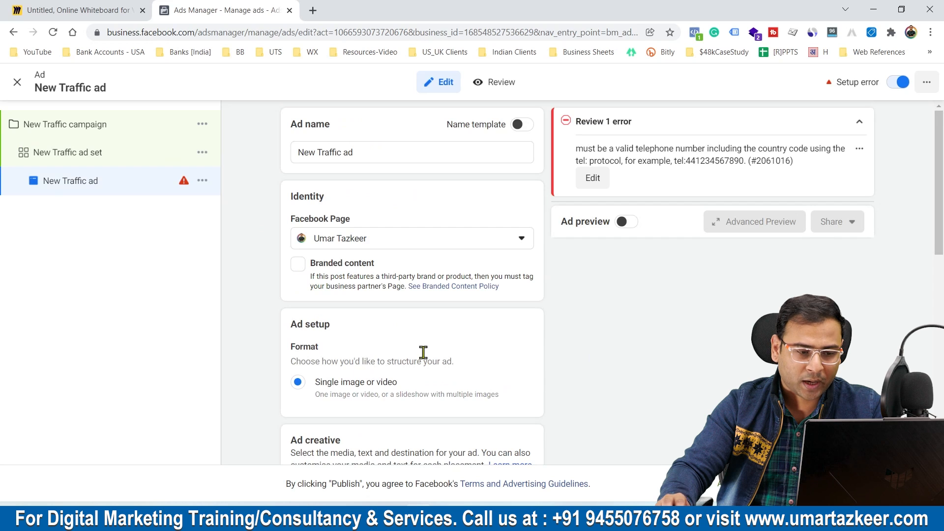
pyautogui.scroll(-3, 472, 319)
pyautogui.moveTo(312, 204); pyautogui.dragTo(392, 211)
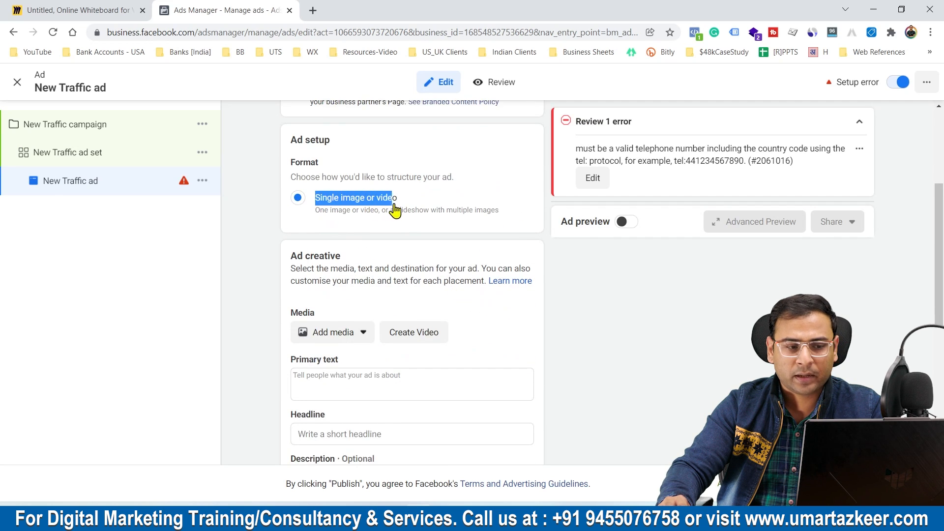
pyautogui.click(531, 241)
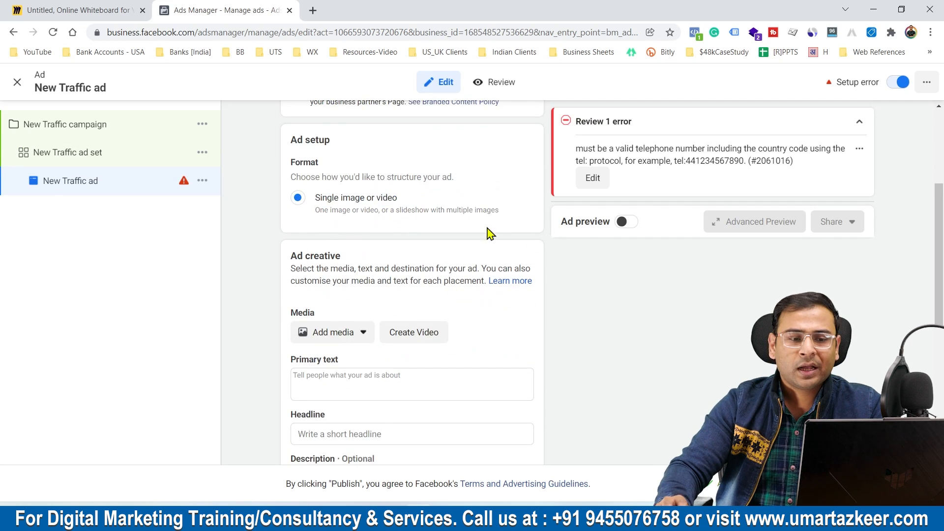
pyautogui.scroll(2, 405, 241)
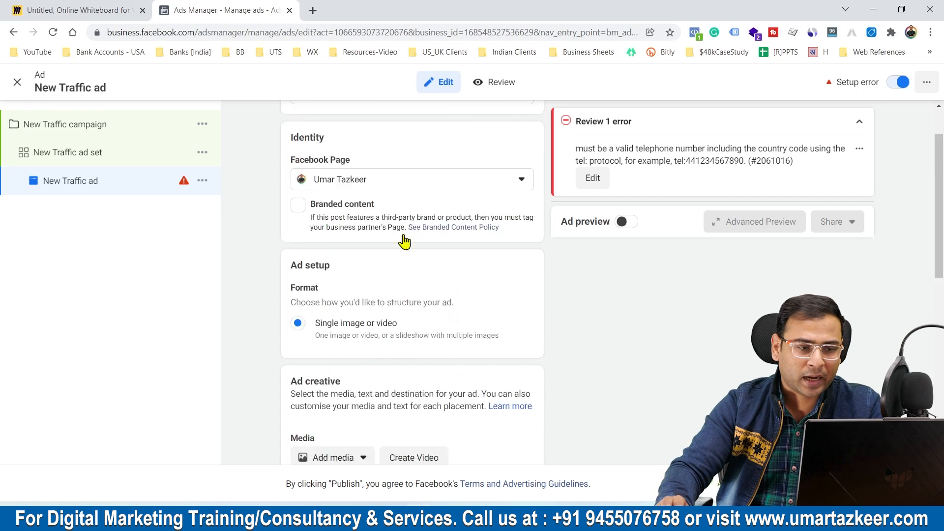
pyautogui.scroll(1, 404, 241)
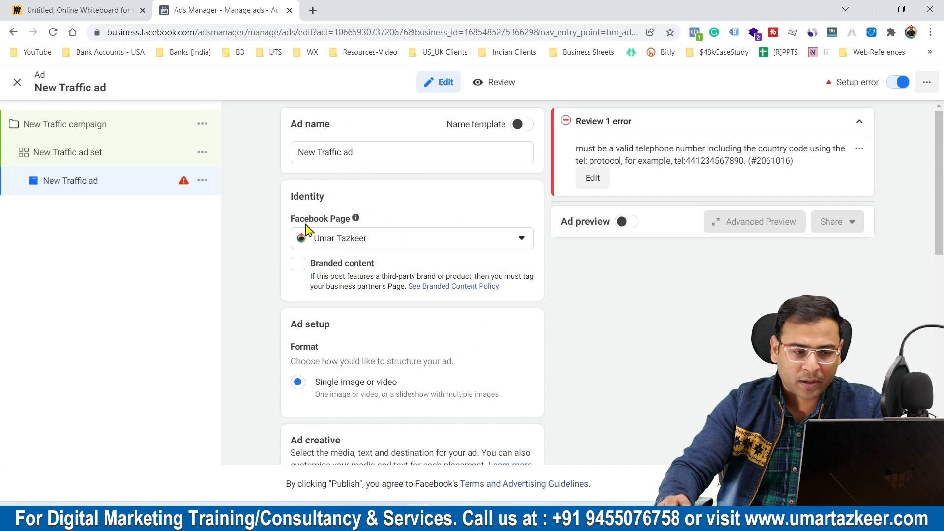
pyautogui.scroll(-1, 462, 215)
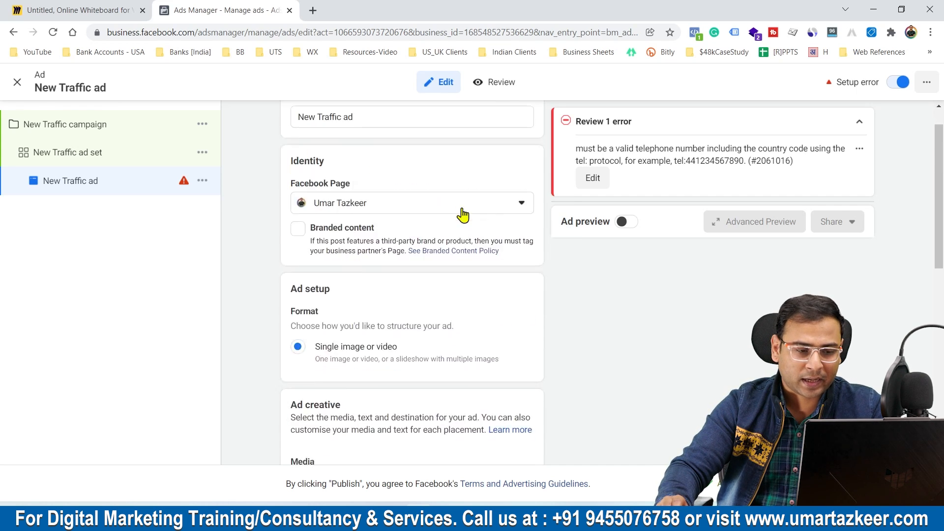
# Add the 1108 × 1108 account image as the ad's media, keeping the Original crop for Feeds
pyautogui.scroll(-5, 443, 219)
pyautogui.click(343, 211)
pyautogui.click(348, 236)
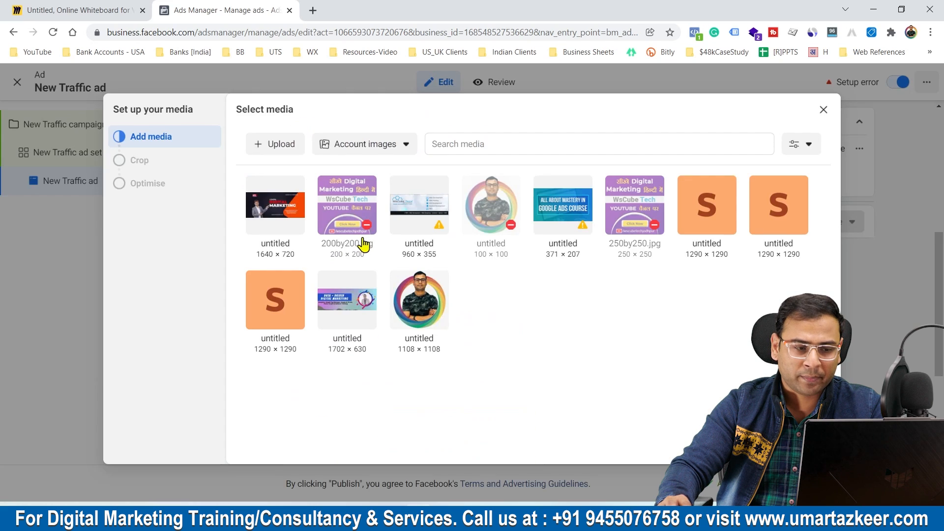
pyautogui.click(442, 311)
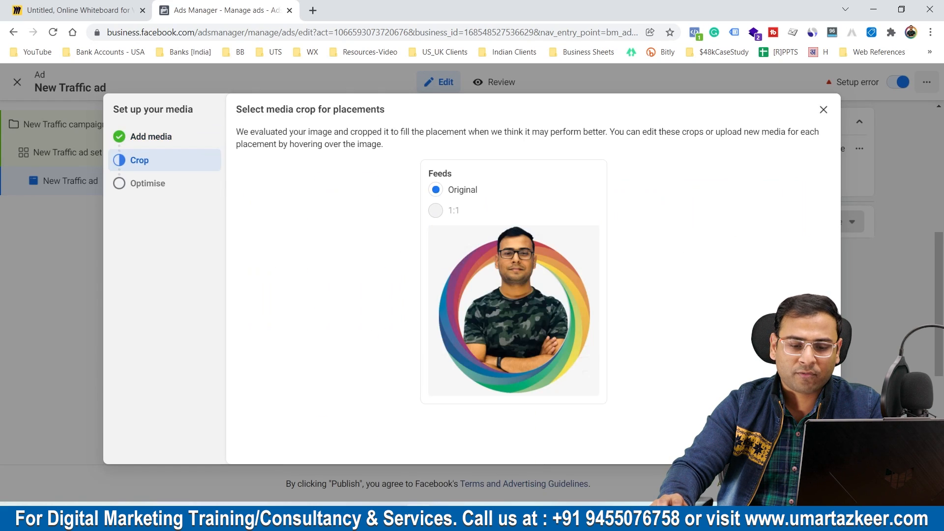
pyautogui.click(816, 446)
pyautogui.click(816, 445)
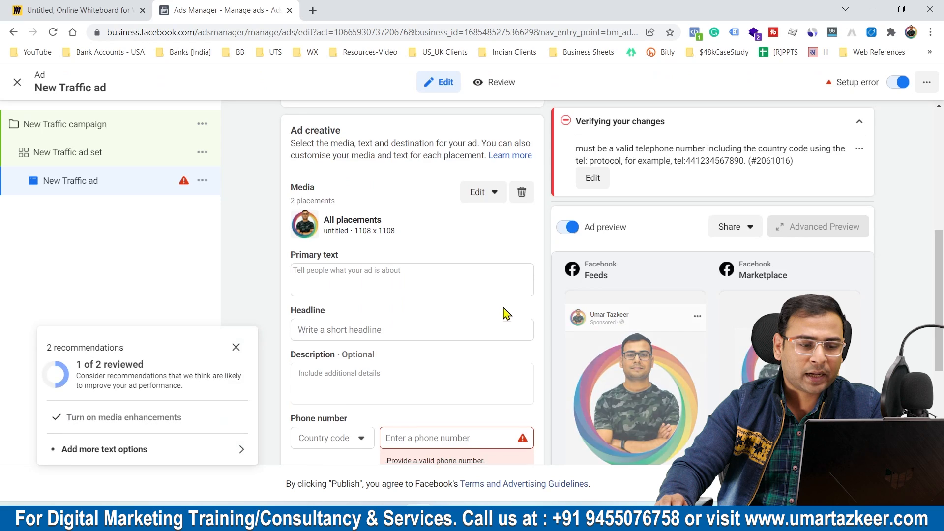
# Set the ad's country code to +91 India and enter the business phone number
pyautogui.scroll(-3, 506, 312)
pyautogui.click(317, 158)
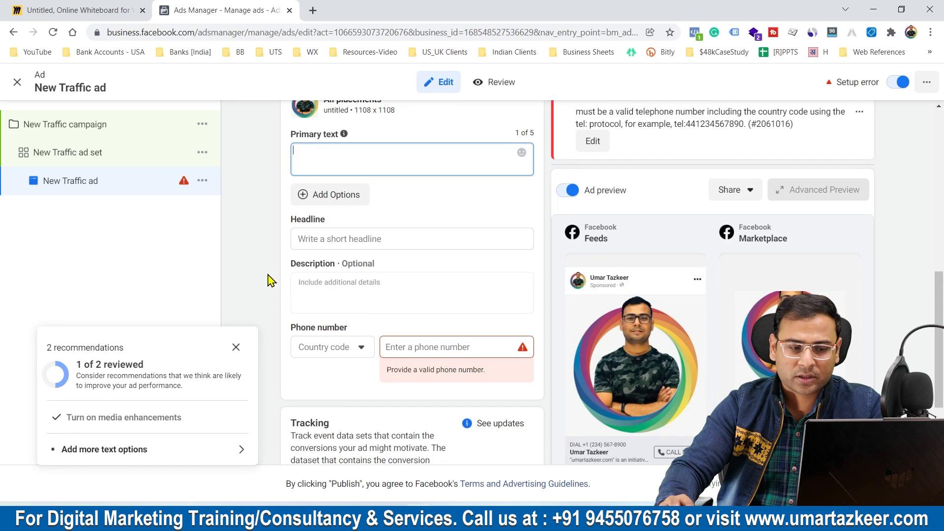
pyautogui.click(398, 348)
pyautogui.click(324, 350)
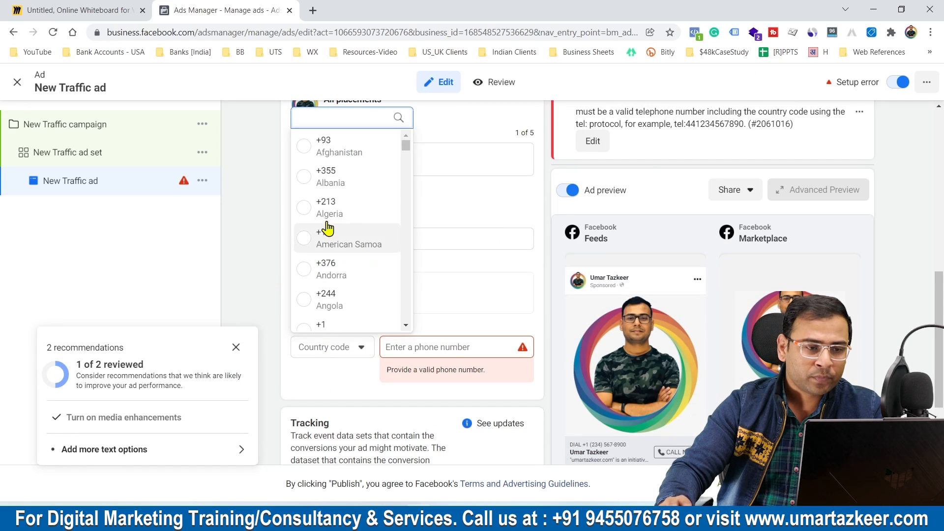
pyautogui.write('+91')
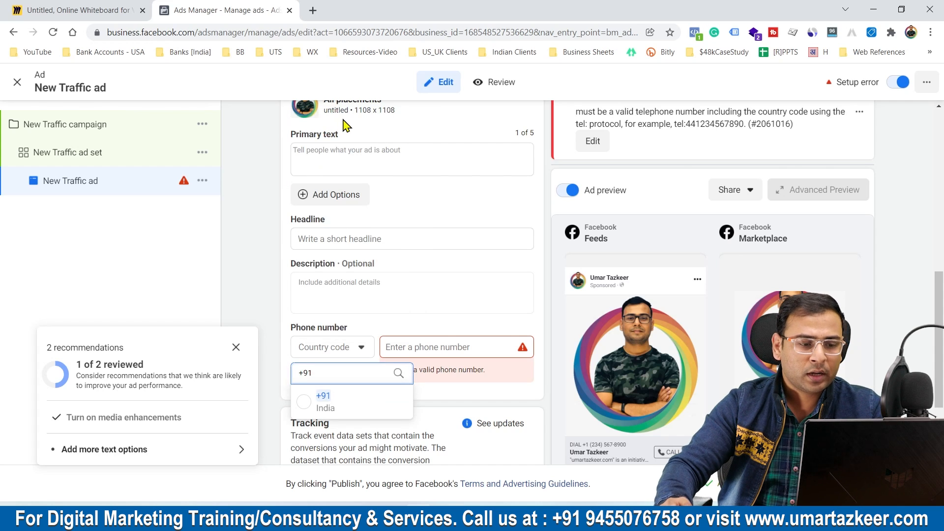
pyautogui.click(324, 396)
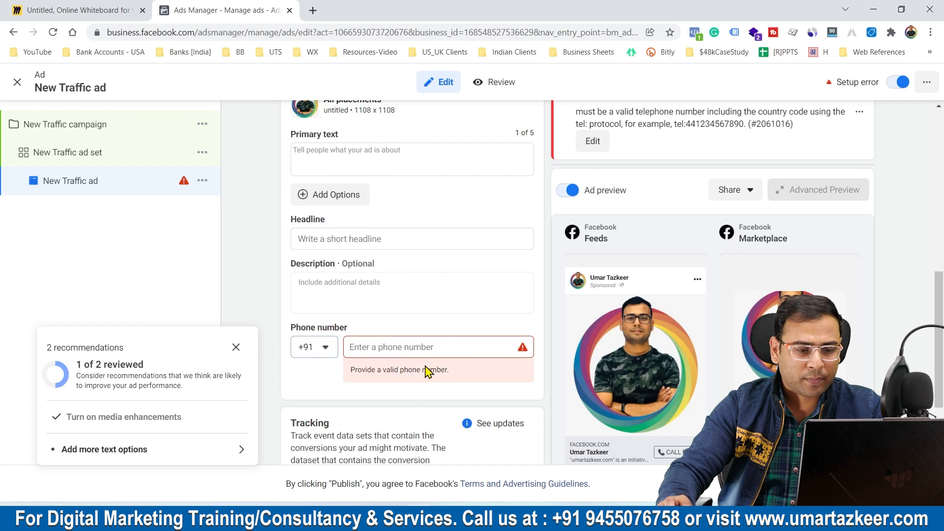
pyautogui.click(428, 344)
pyautogui.write('9999999999')
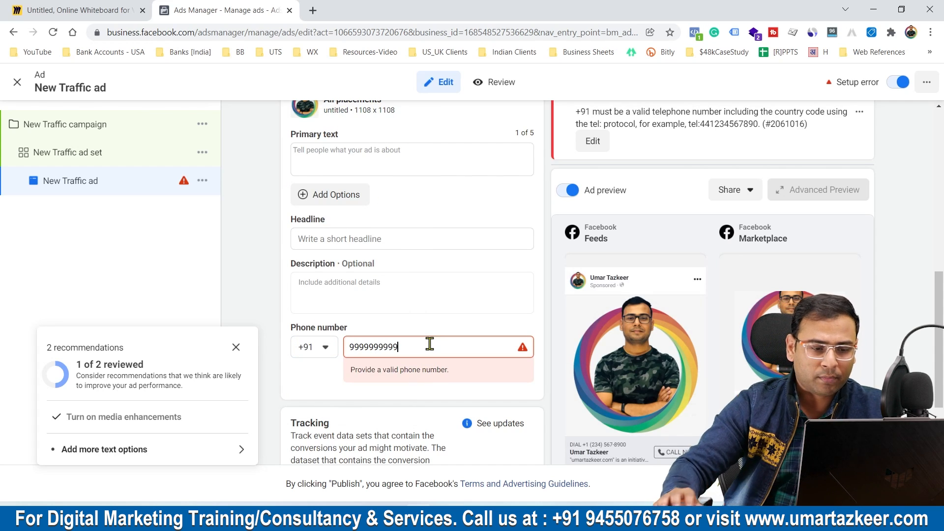
pyautogui.click(465, 327)
pyautogui.scroll(-1, 408, 319)
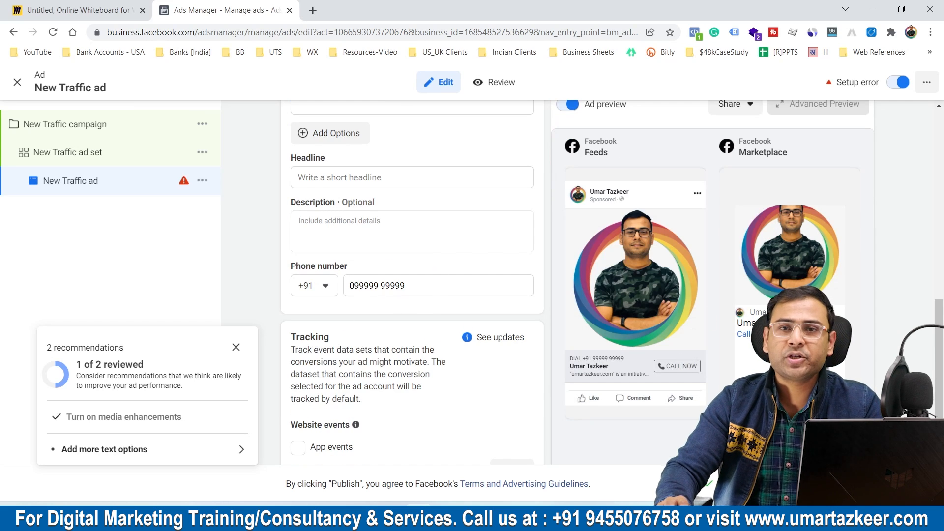
# Dismiss the ad's recommendations and return to the New Traffic ad set
pyautogui.click(236, 347)
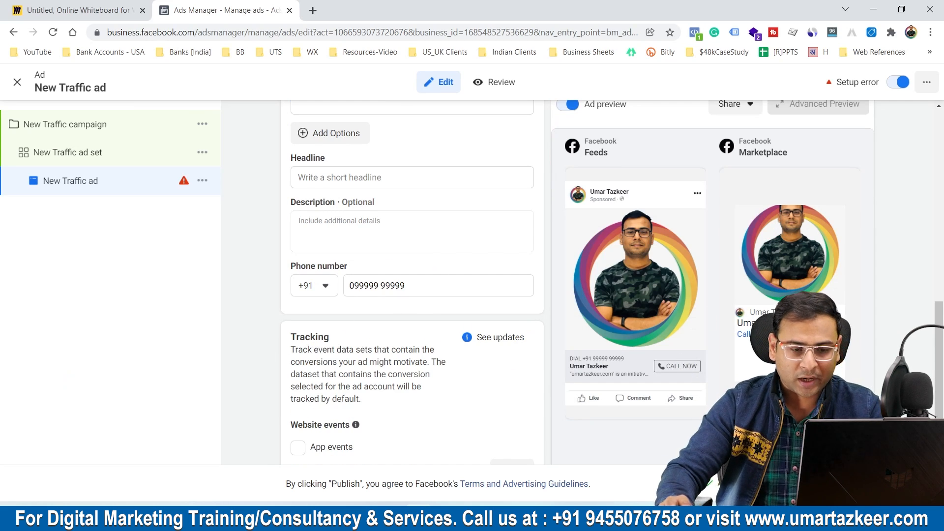
pyautogui.scroll(10, 474, 357)
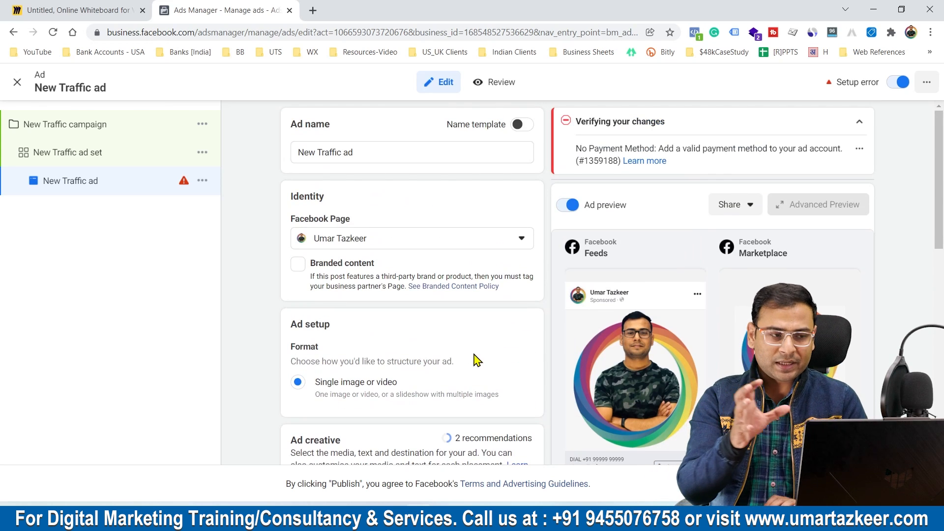
pyautogui.click(83, 154)
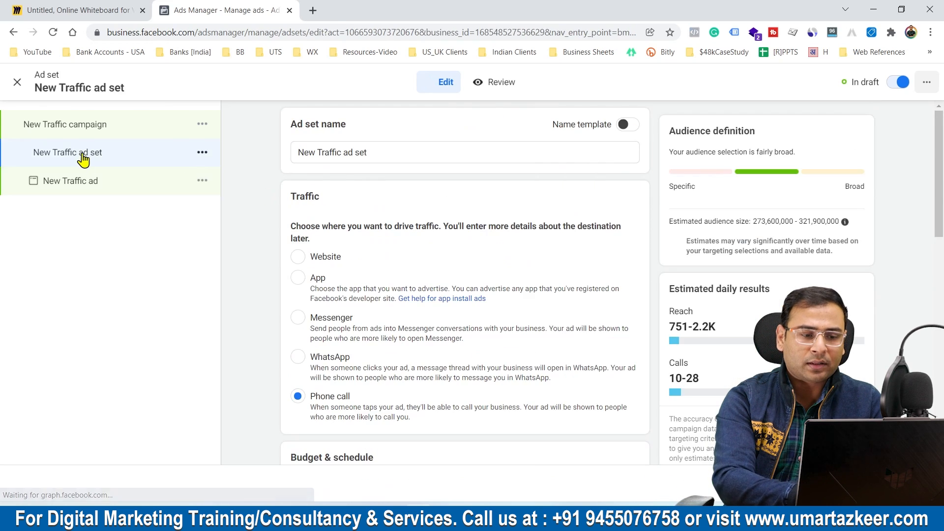